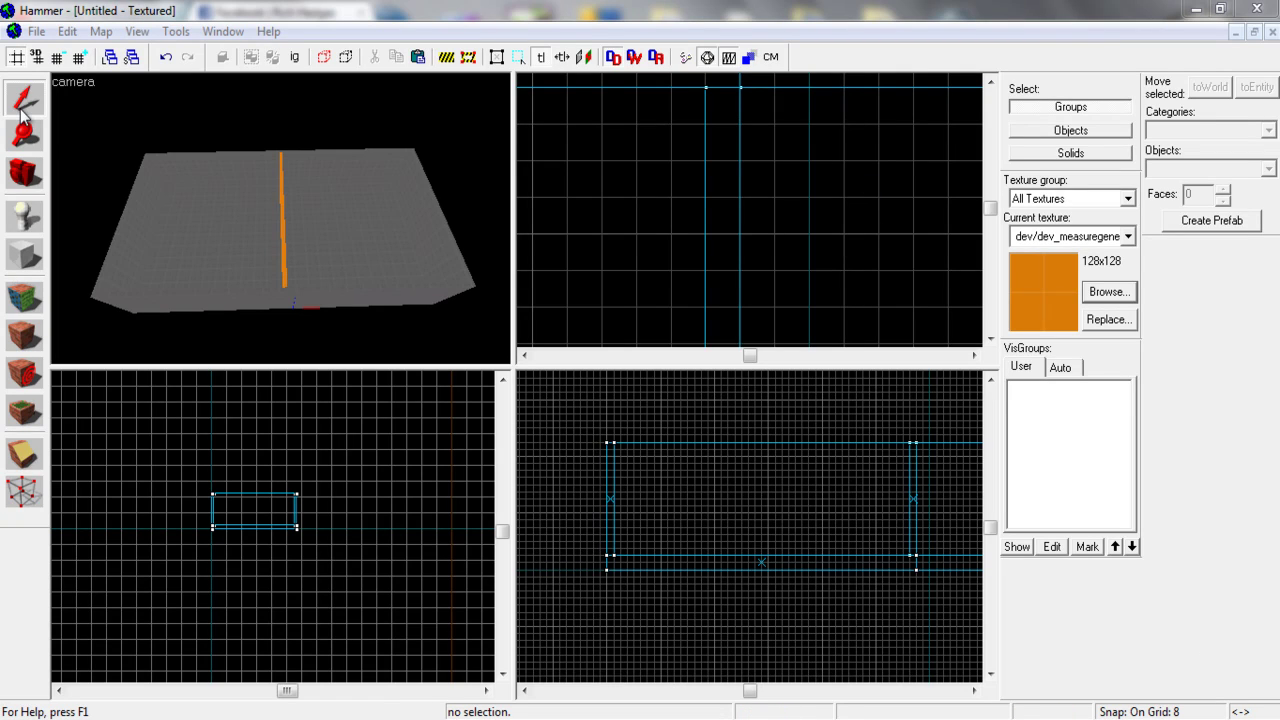
Examine the two-room layout in the top view and the orange dividing wall in the 3D view.
scroll(665, 155, down, 8)
scroll(679, 192, down, 4)
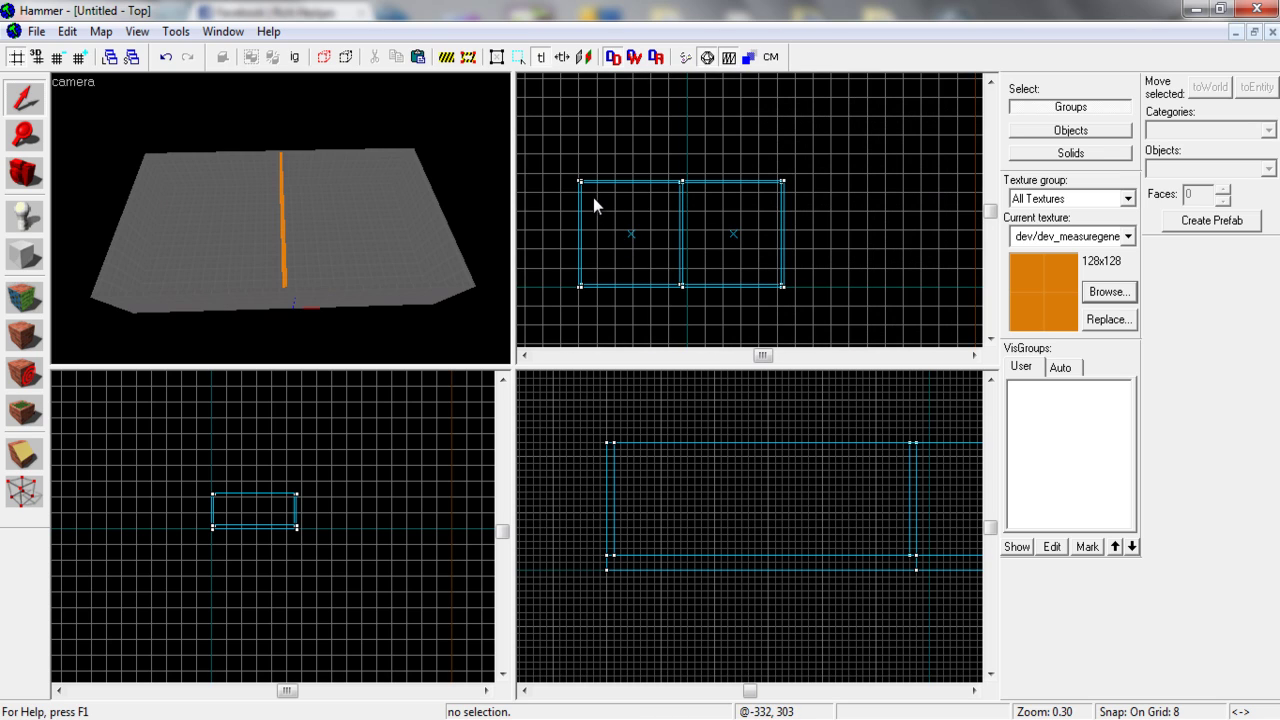
drag(698, 205, 764, 265)
click(706, 162)
mouse_move(801, 146)
mouse_down()
mouse_move(771, 249)
mouse_move(688, 311)
mouse_up()
key(Escape)
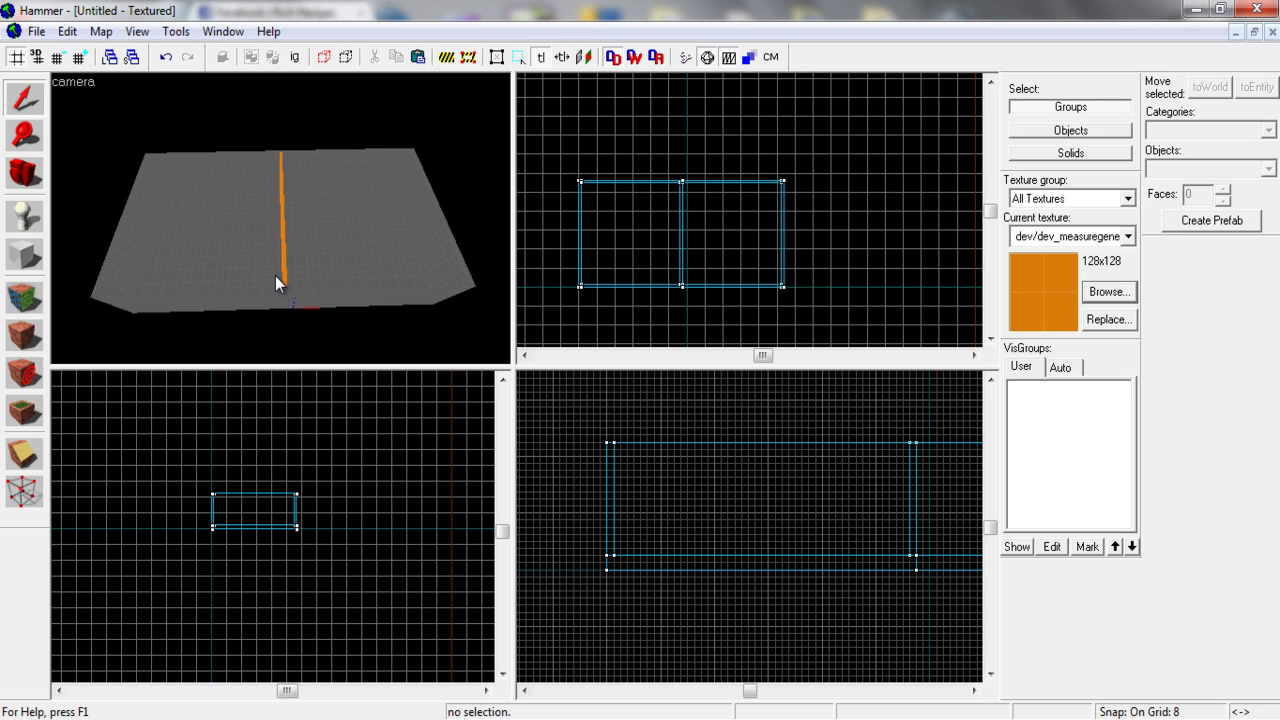
key(z)
key(w)
key(d)
key(d)
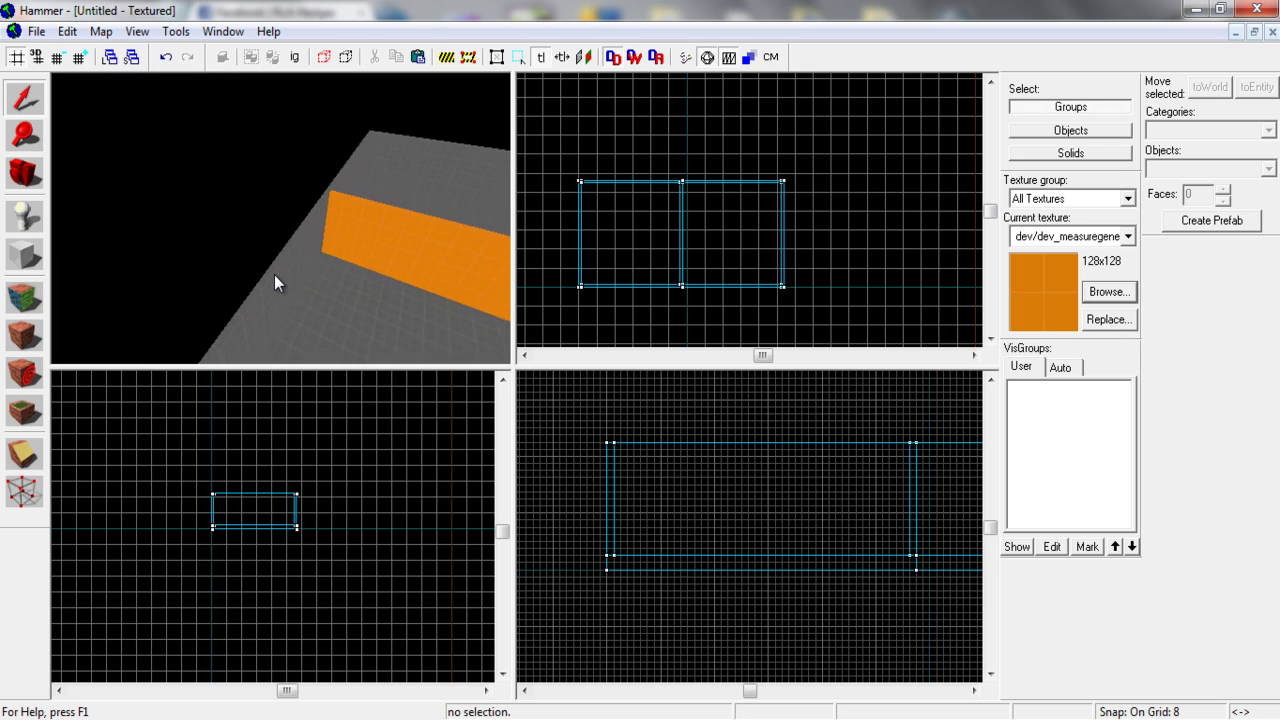
key(Right)
key(Up)
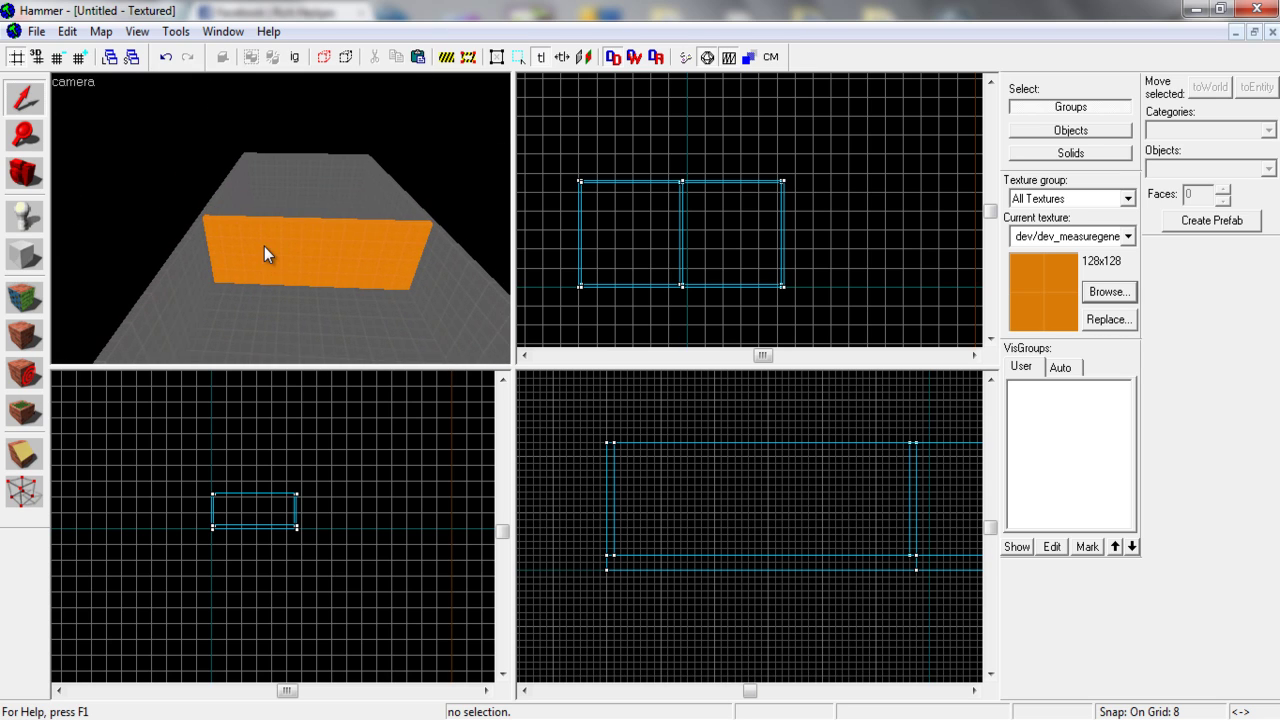
key(w)
key(a)
key(Right)
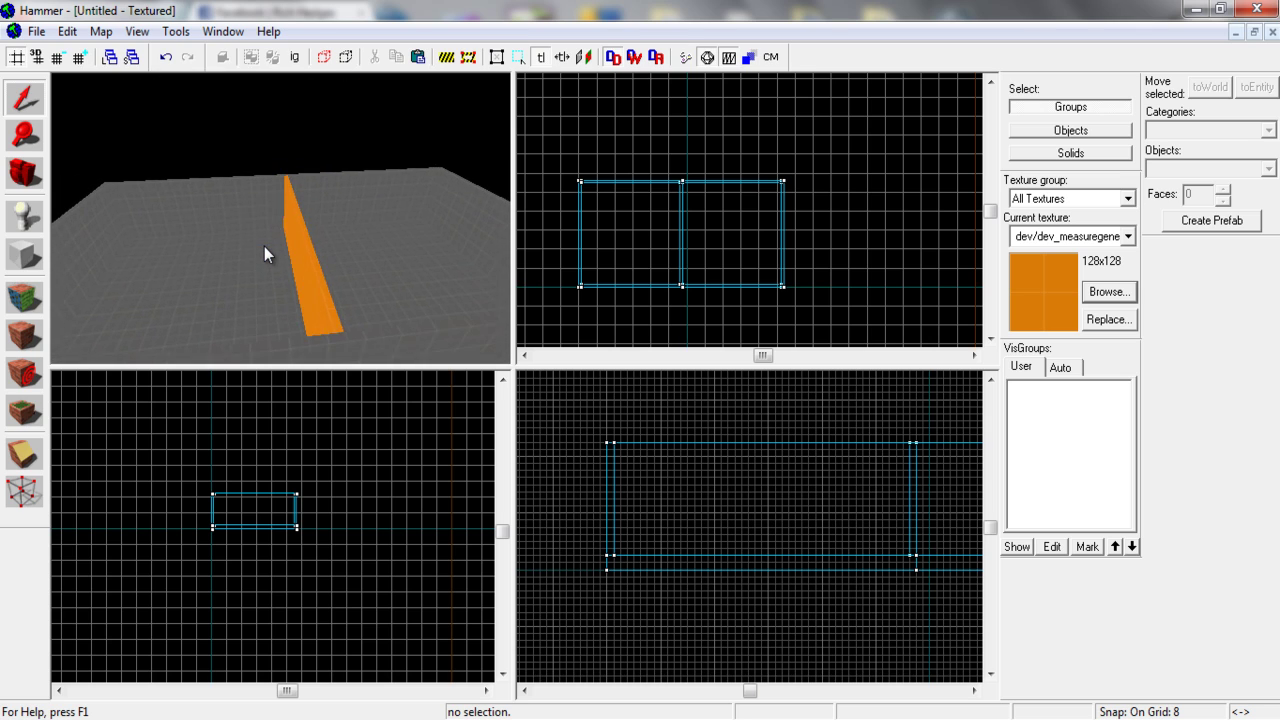
key(s)
key(d)
key(a)
key(Up)
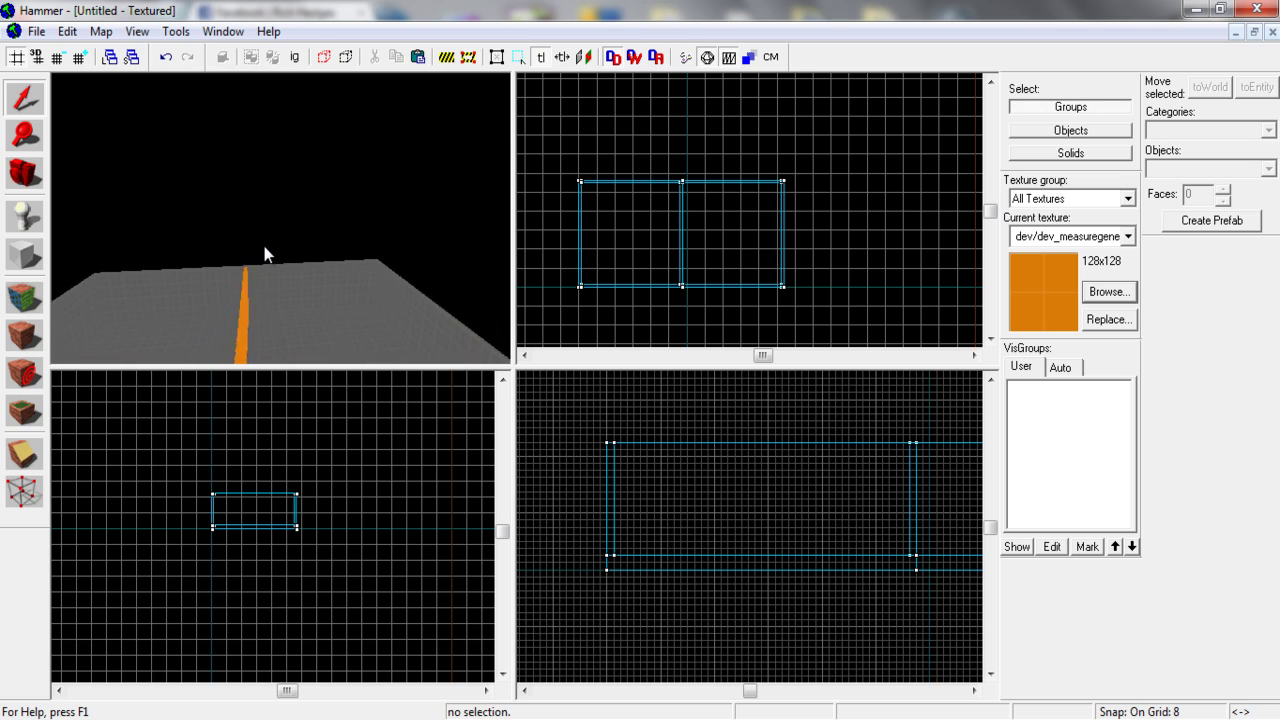
key(Down)
key(Left)
key(d)
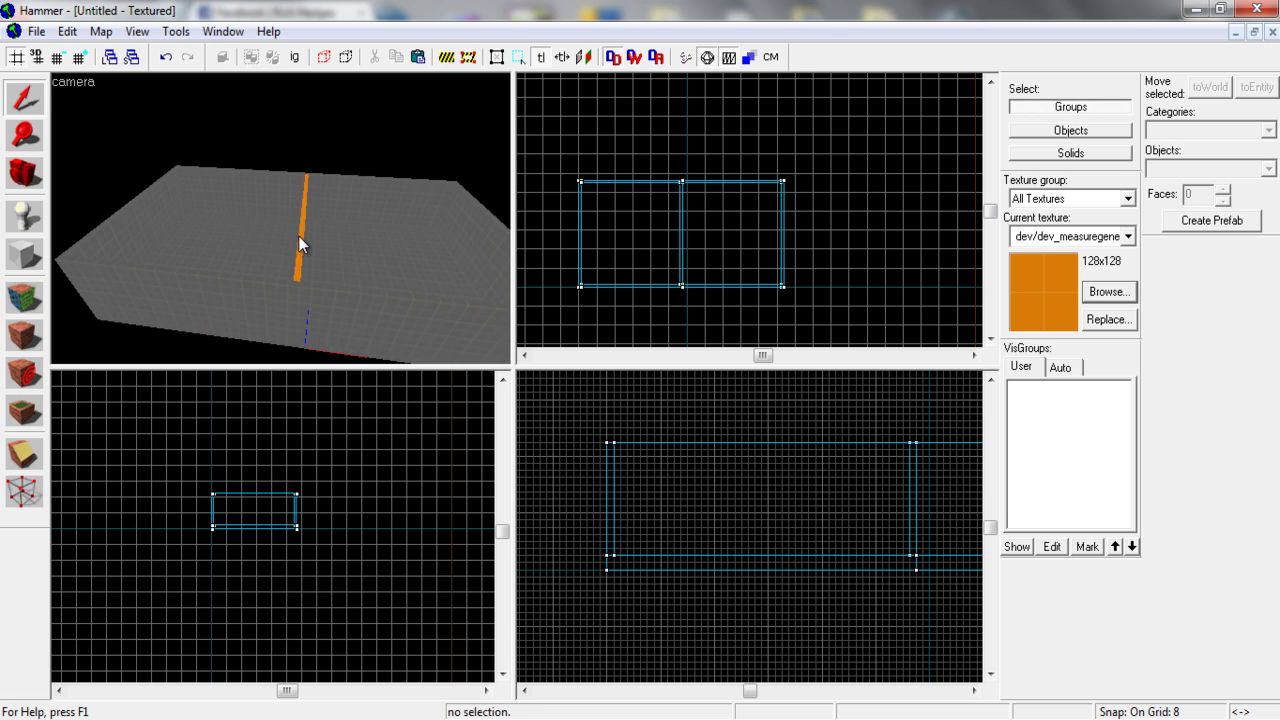
Inspect the orange dividing wall as a single solid and view it from both adjoining rooms.
double_click(298, 235)
click(716, 600)
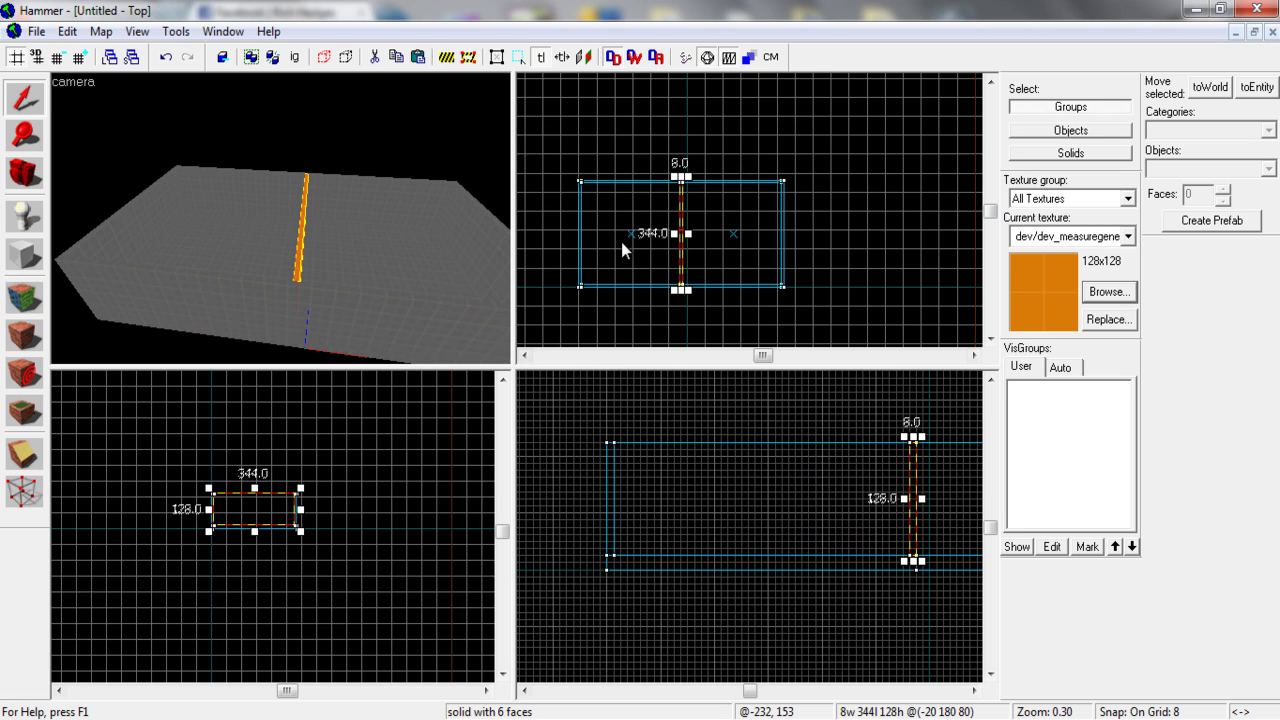
click(551, 172)
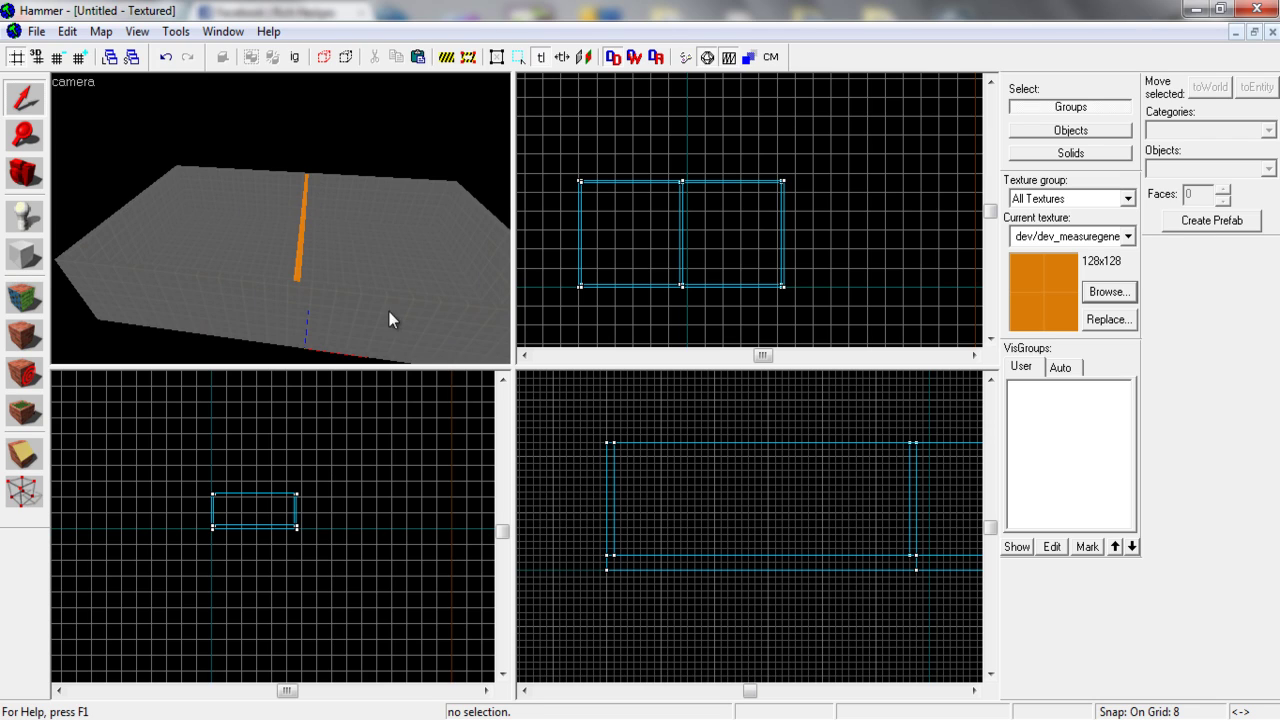
click(302, 215)
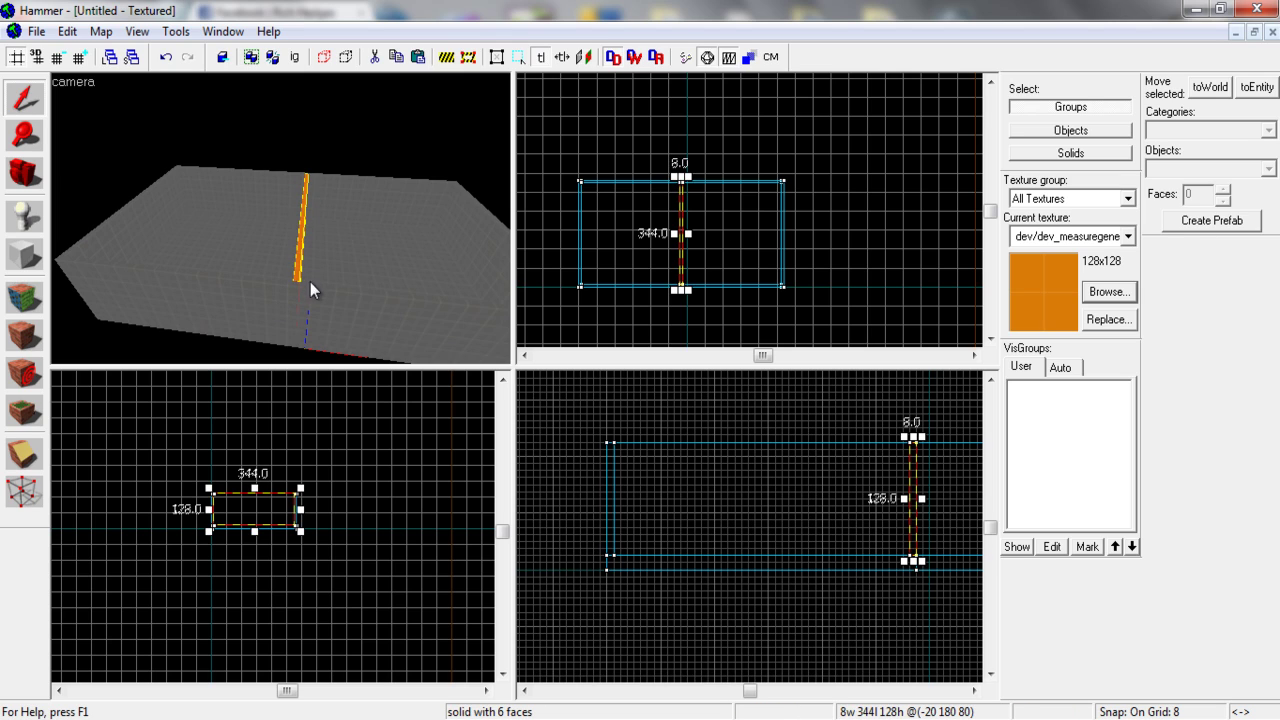
click(745, 133)
key(d)
key(Left)
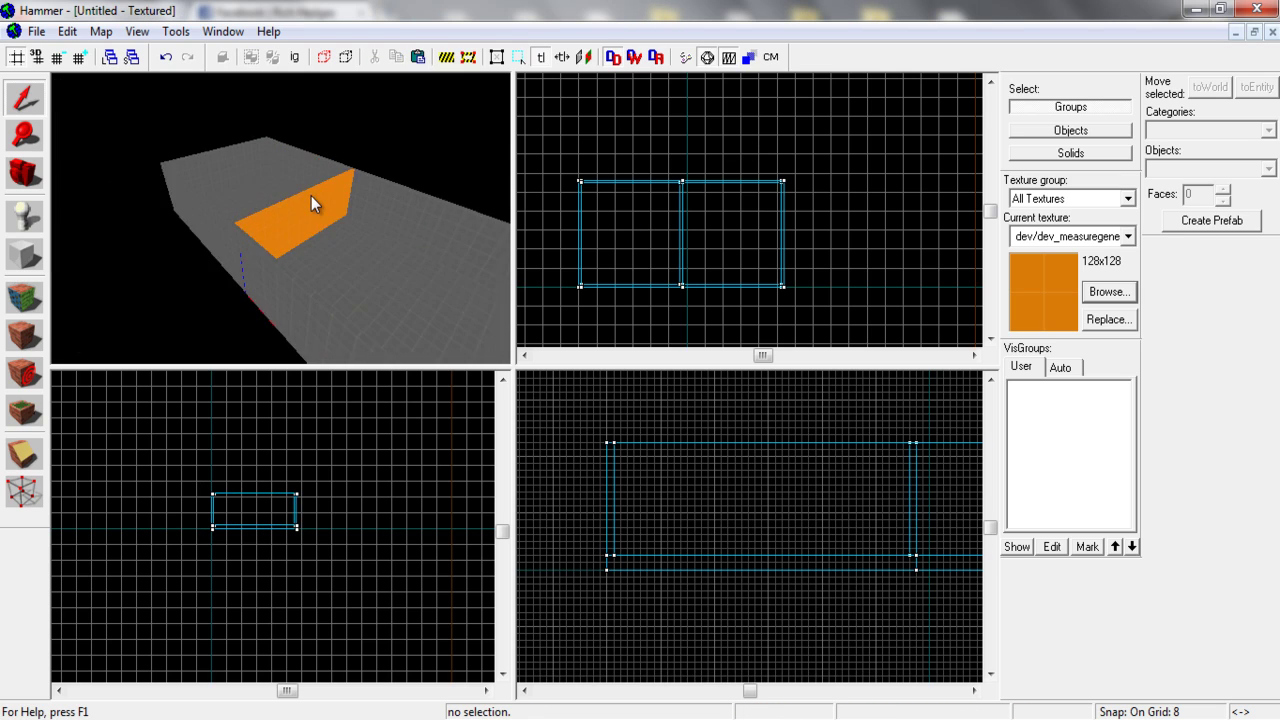
key(d)
key(Left)
key(Down)
key(Up)
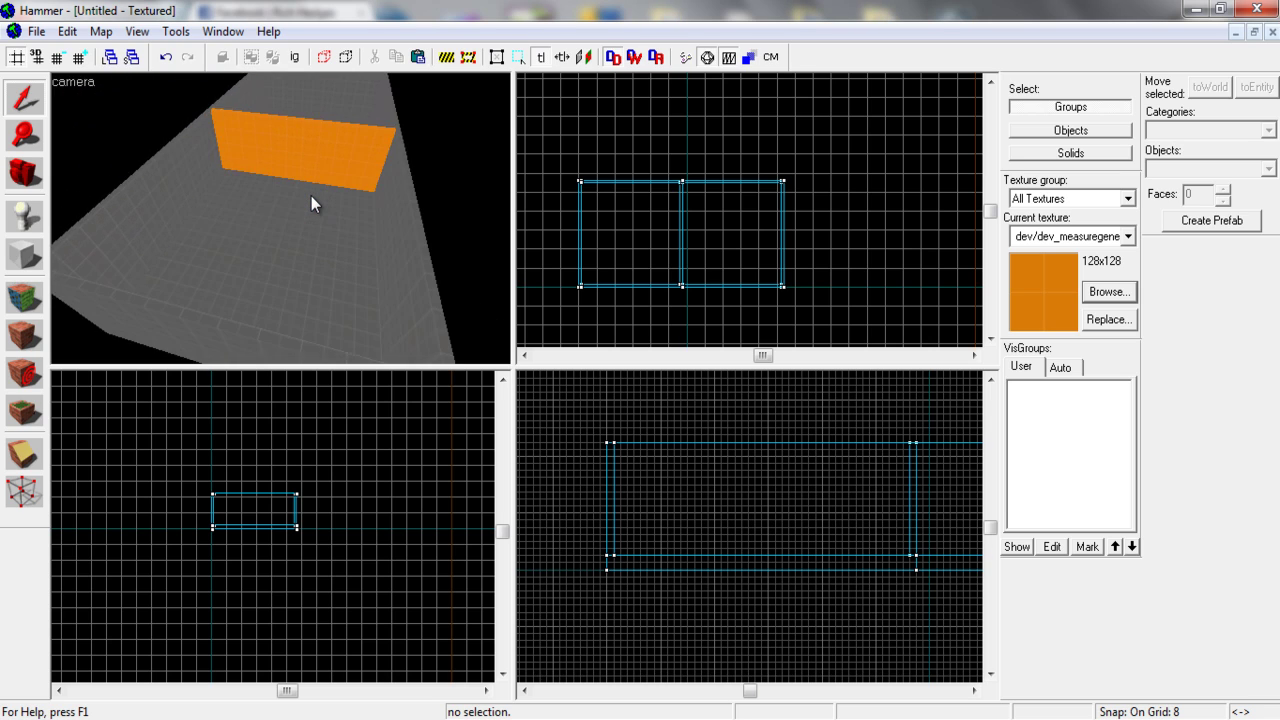
key(Left)
key(s)
key(Right)
key(Up)
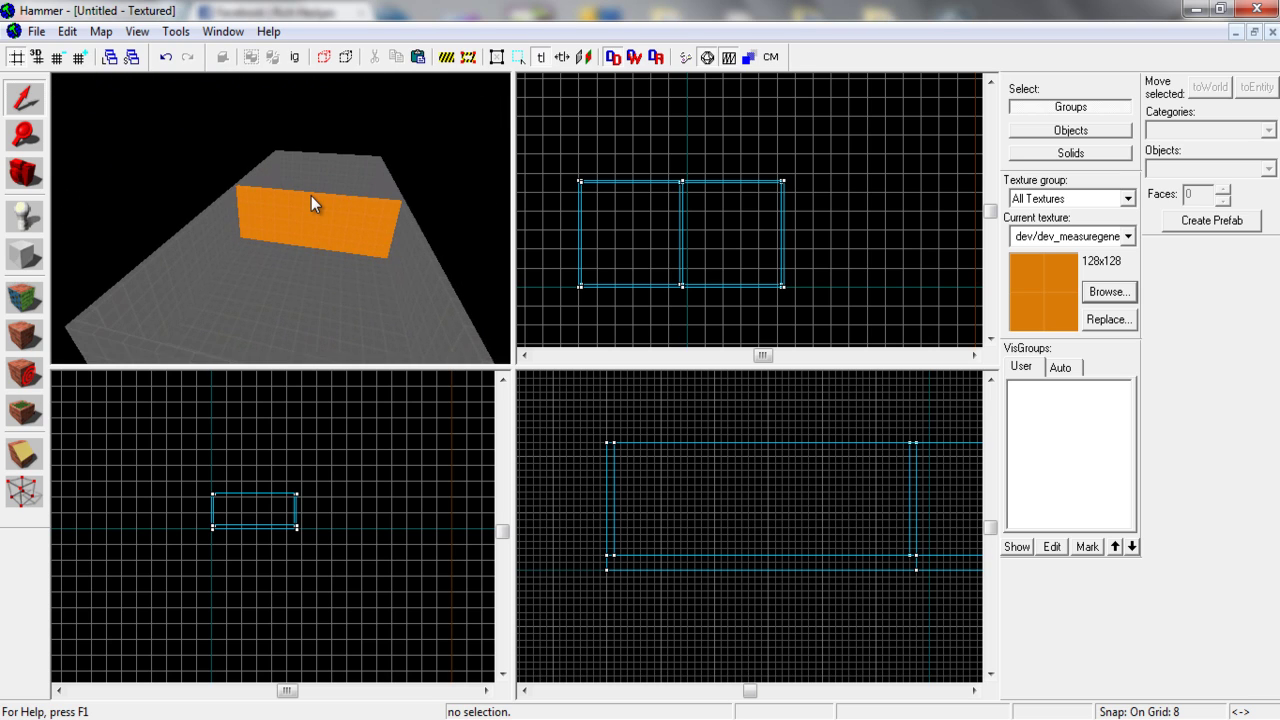
key(a)
key(Right)
key(w)
key(a)
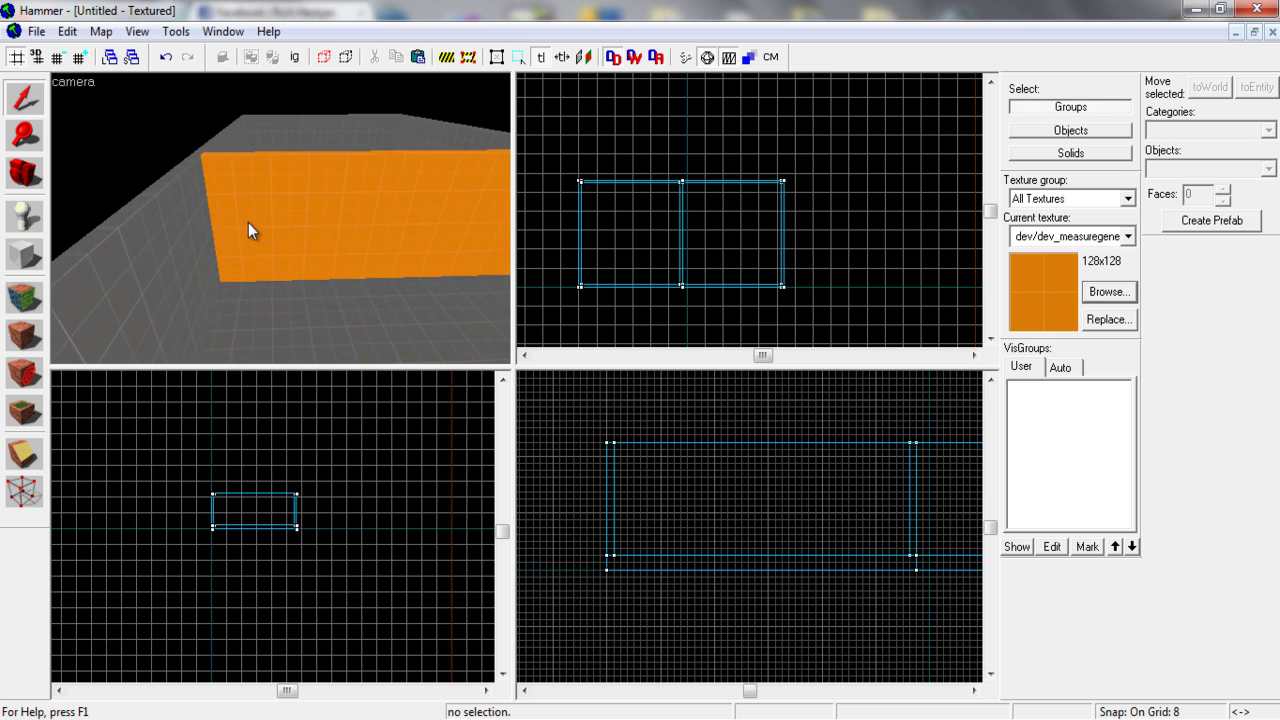
Shorten the orange dividing wall to 288 units, opening a doorway gap at its end nearest the origin.
click(245, 223)
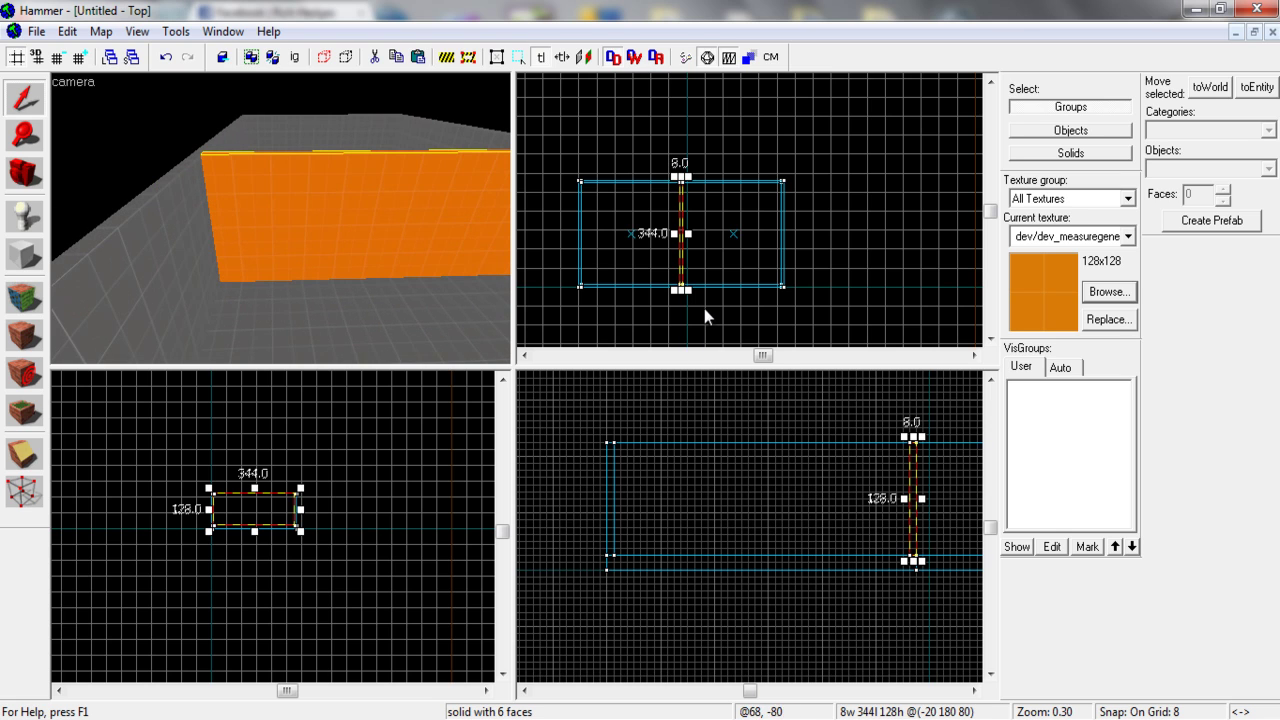
scroll(704, 308, up, 5)
scroll(651, 254, down, 3)
scroll(655, 205, down, 1)
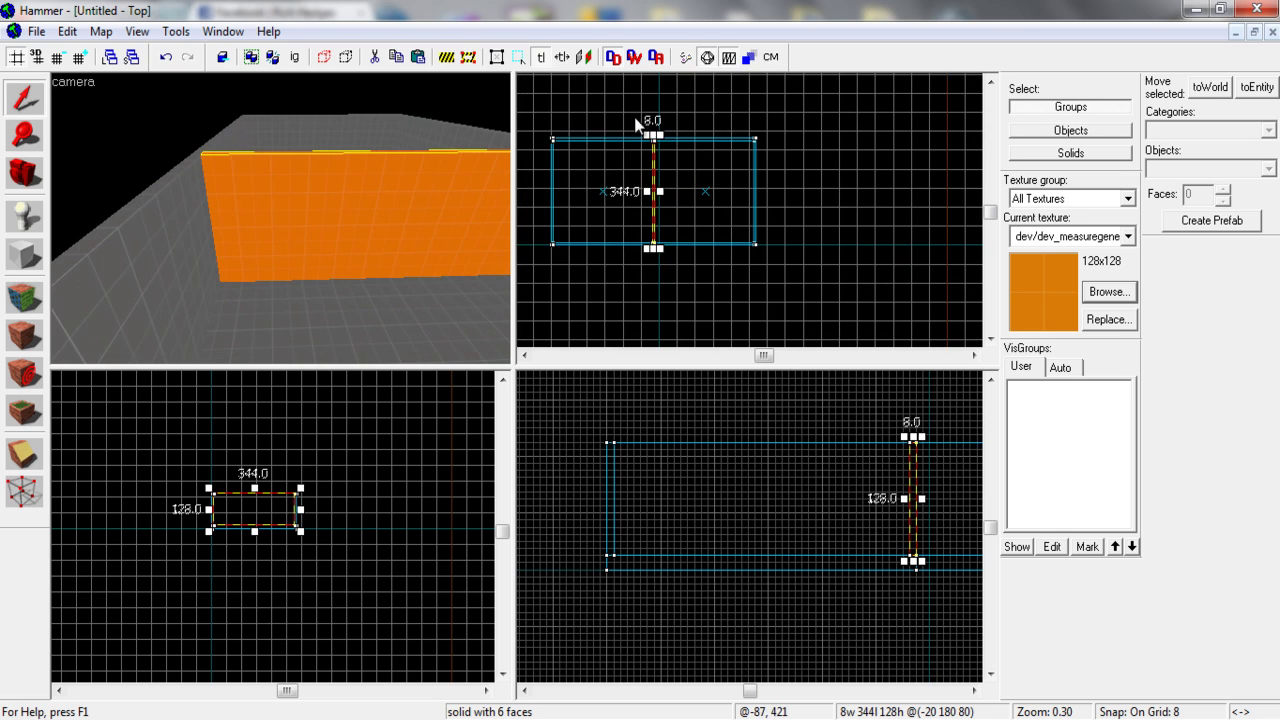
scroll(668, 158, up, 7)
mouse_move(640, 155)
mouse_down()
mouse_move(641, 228)
mouse_move(636, 168)
mouse_up()
scroll(636, 220, down, 3)
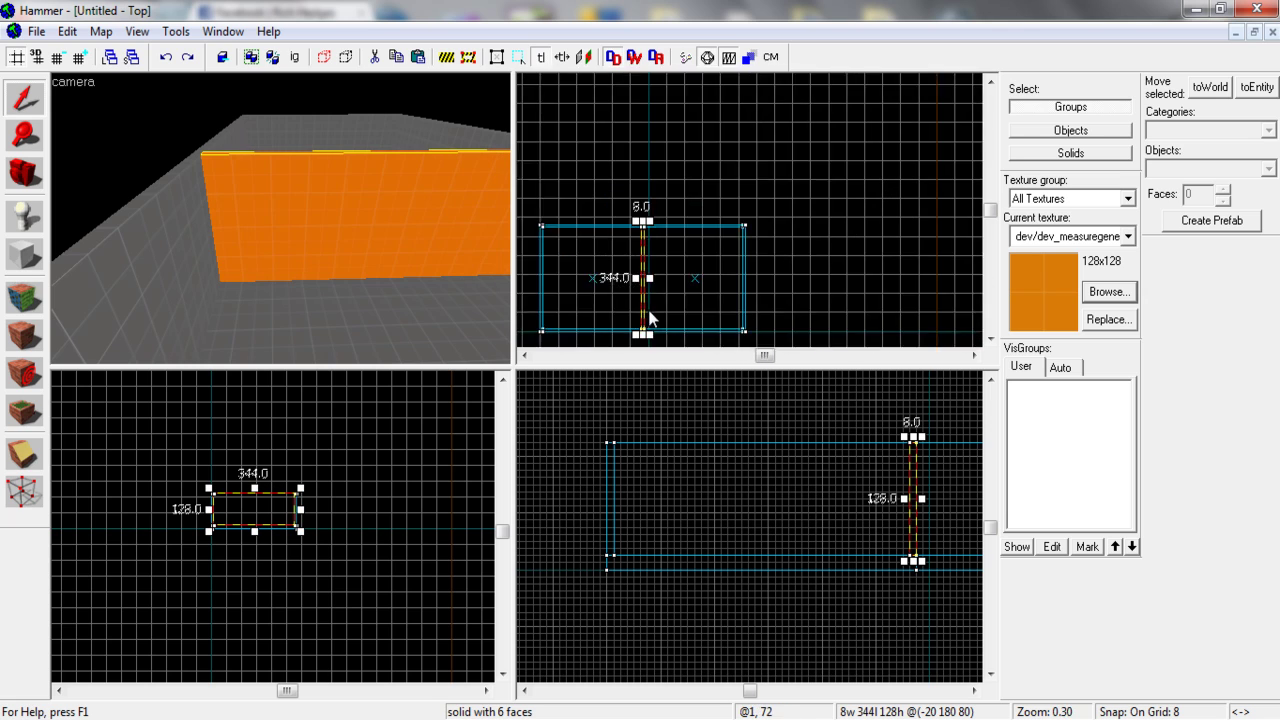
scroll(660, 333, up, 3)
drag(670, 303, 674, 231)
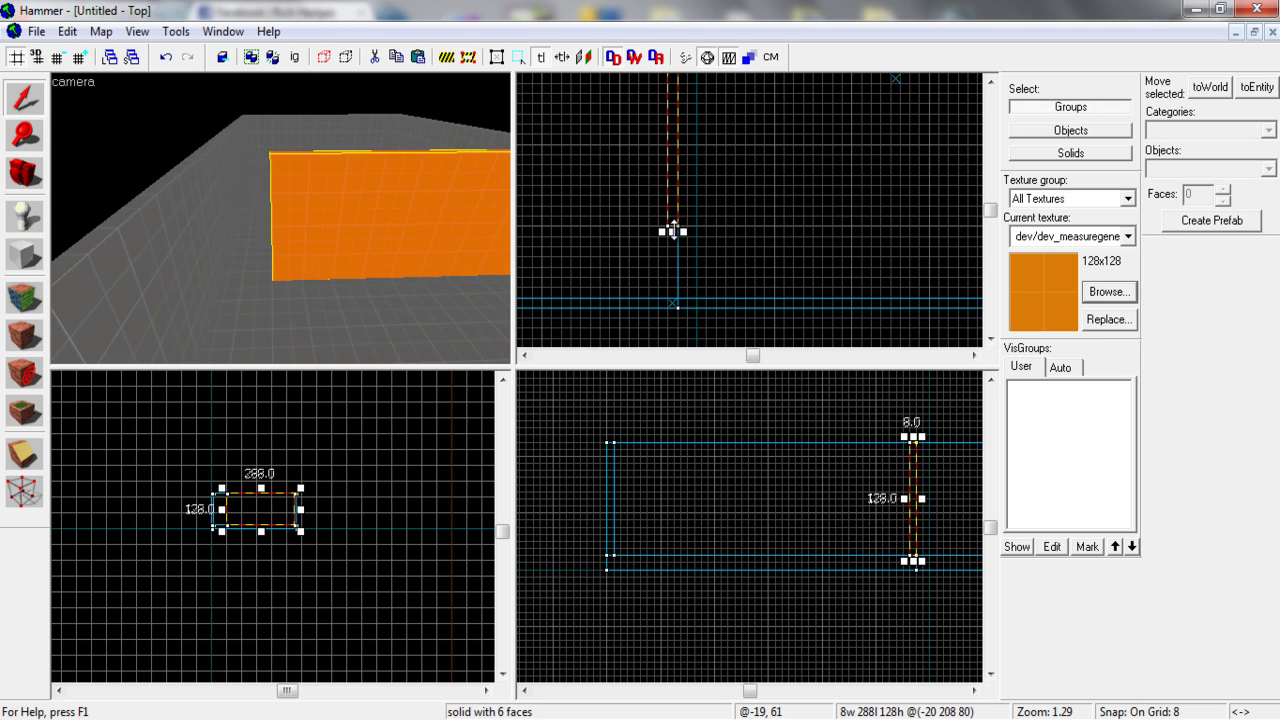
Paste a duplicate of the shortened orange wall for filling the doorway gap.
key(a)
key(w)
key(d)
key(d)
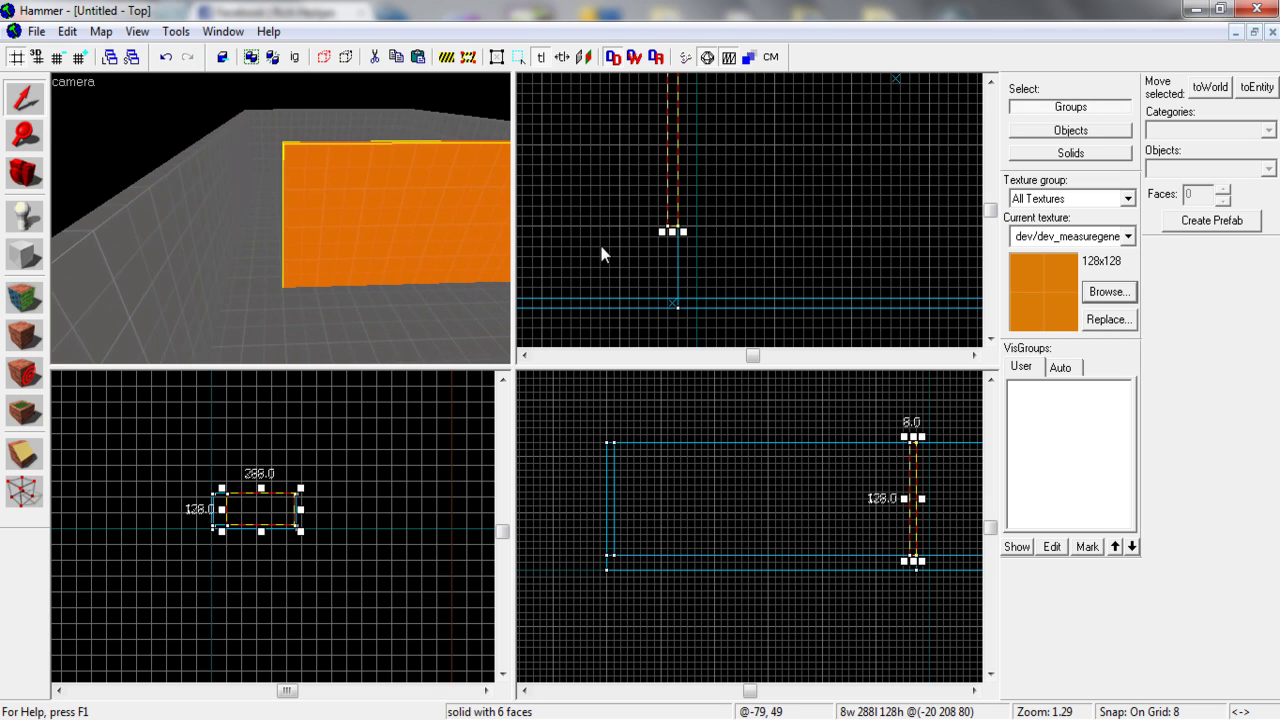
click(729, 222)
click(388, 201)
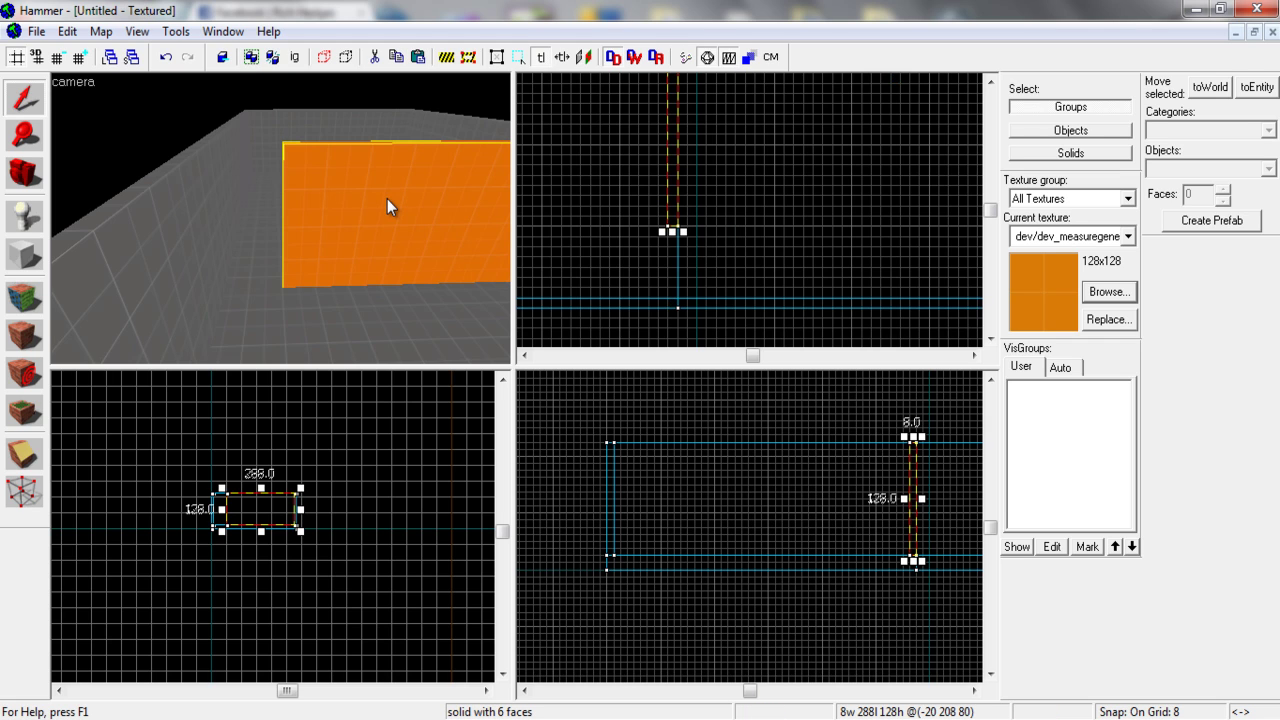
key(ctrl+v)
scroll(694, 294, down, 4)
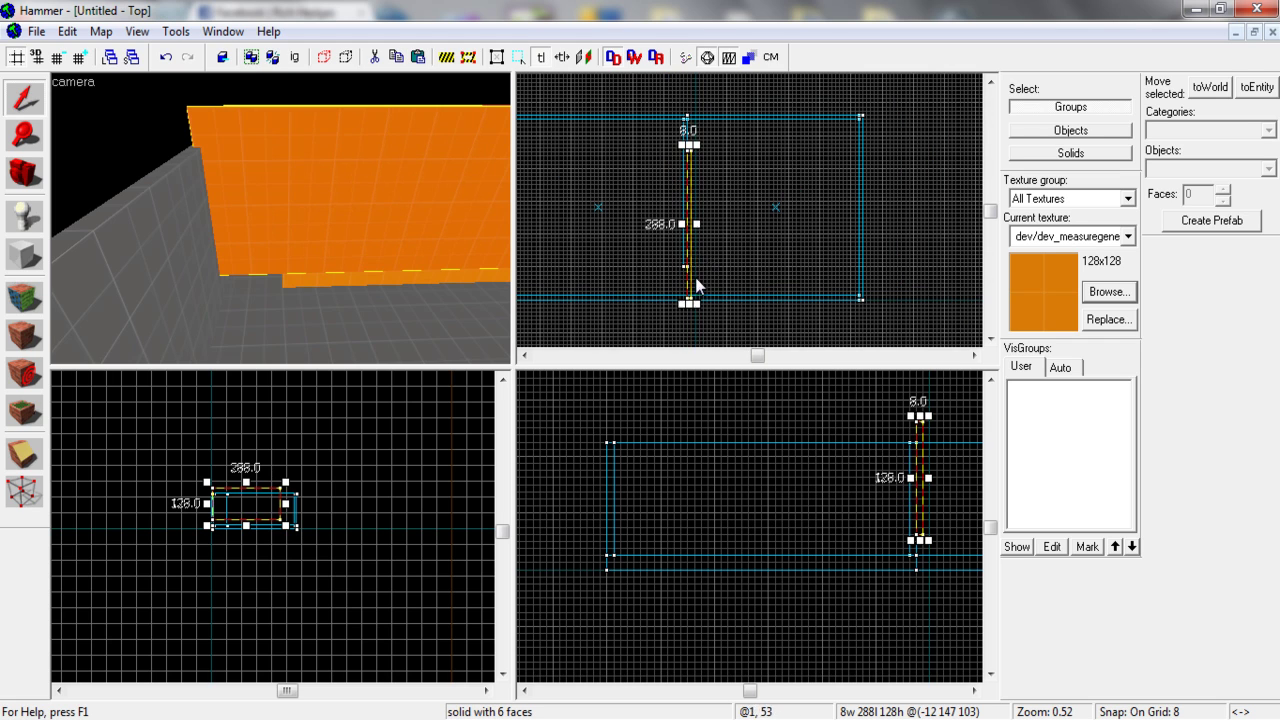
Resize the duplicate to 56 units long and fit it into the gap, flush with the dividing wall in position and height.
mouse_move(689, 147)
mouse_down()
mouse_move(689, 268)
mouse_move(664, 274)
mouse_move(700, 252)
mouse_up()
scroll(664, 274, up, 2)
scroll(664, 274, up, 3)
scroll(697, 262, up, 5)
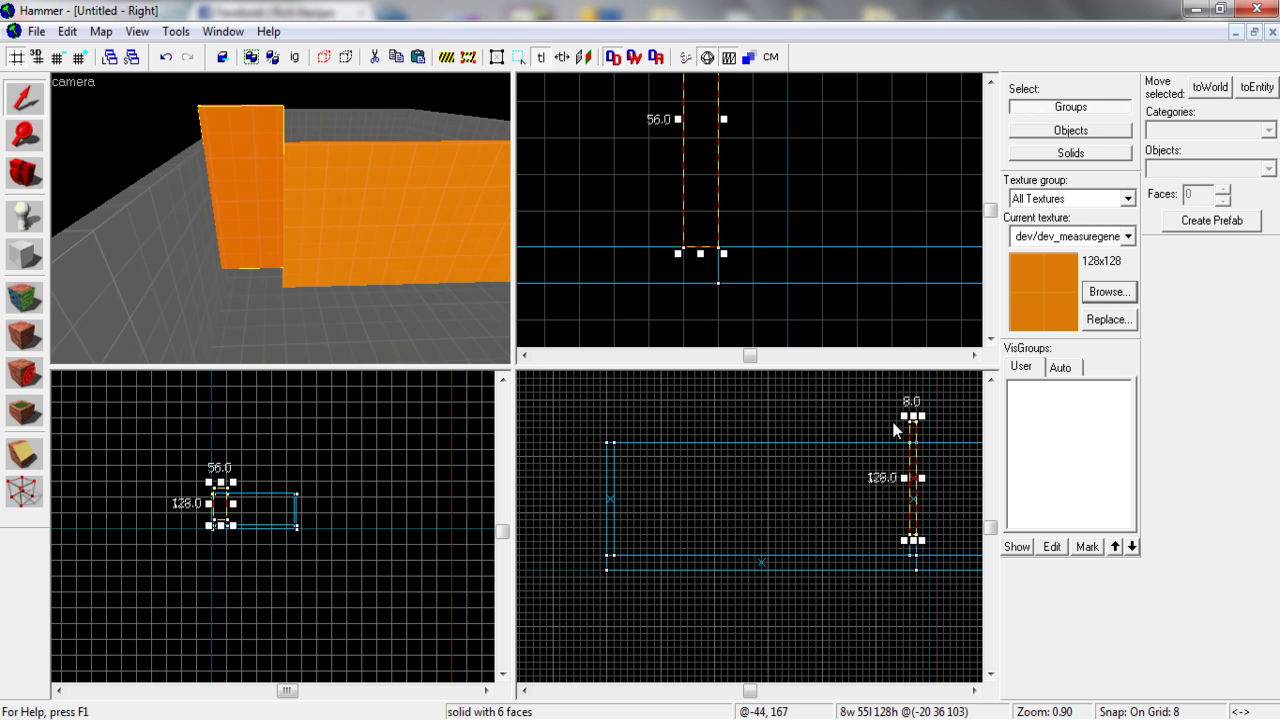
scroll(891, 417, up, 5)
drag(930, 462, 931, 504)
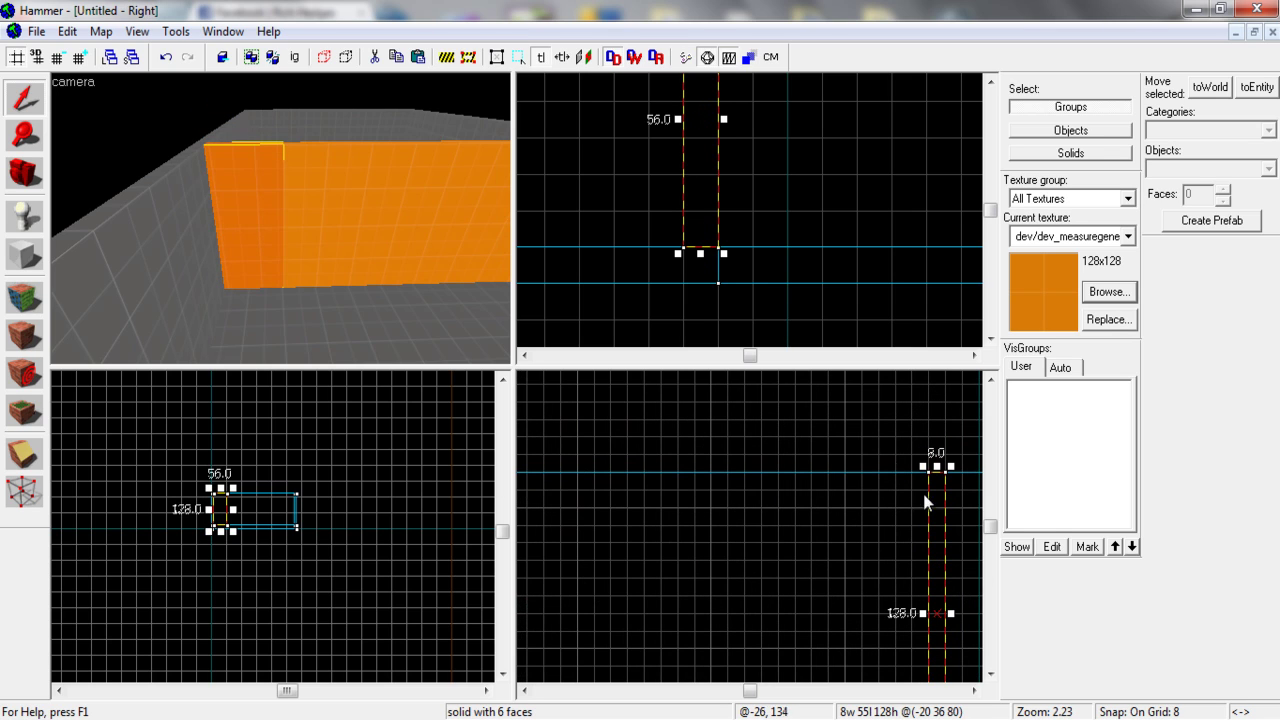
click(796, 194)
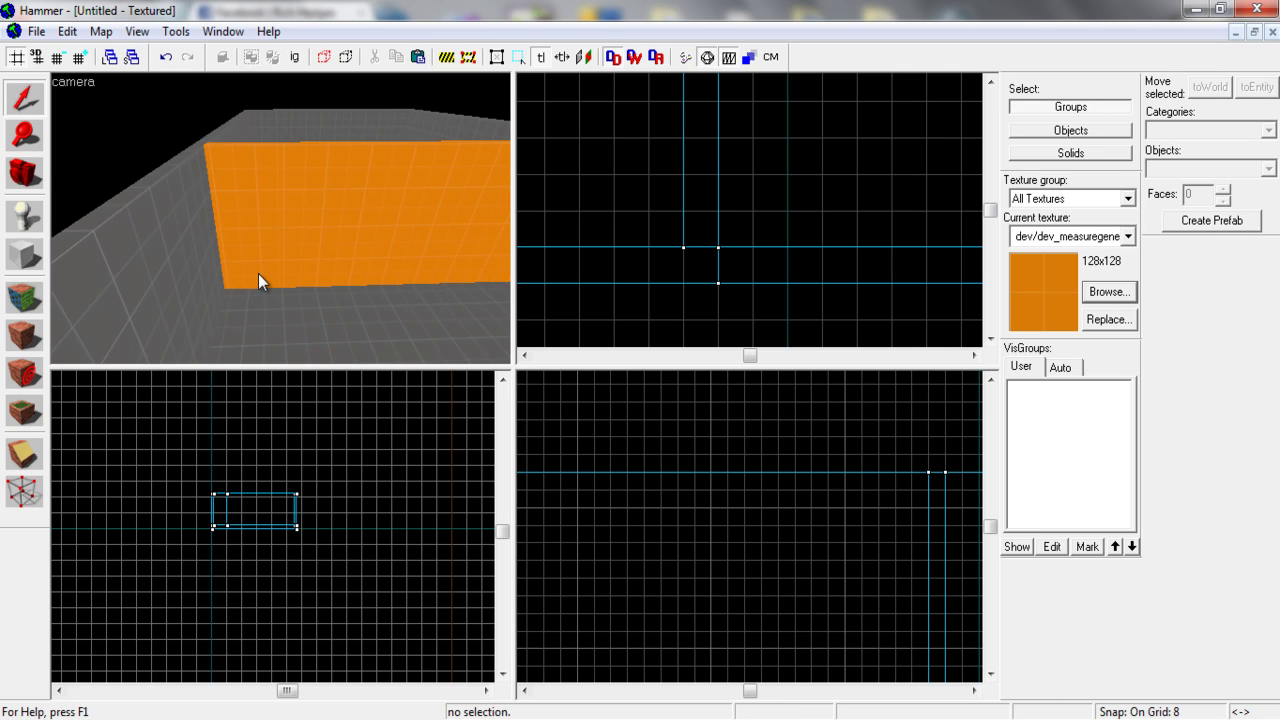
scroll(347, 245, down, 2)
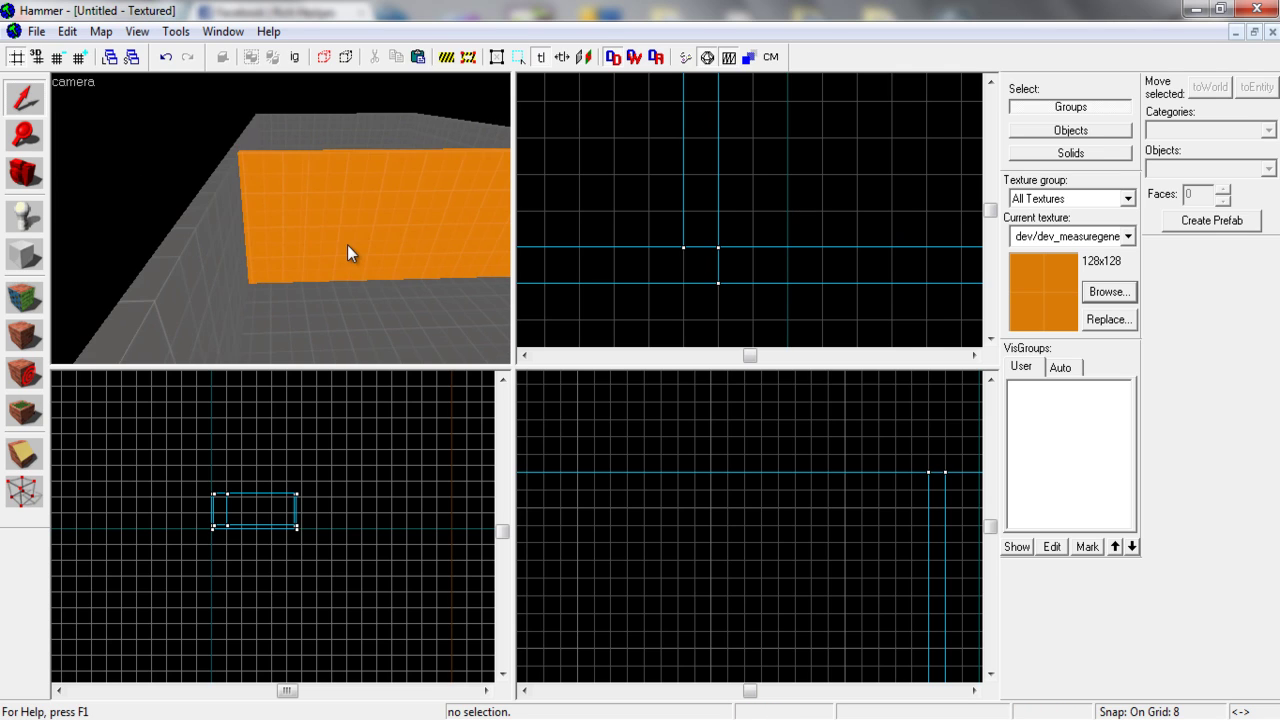
click(289, 218)
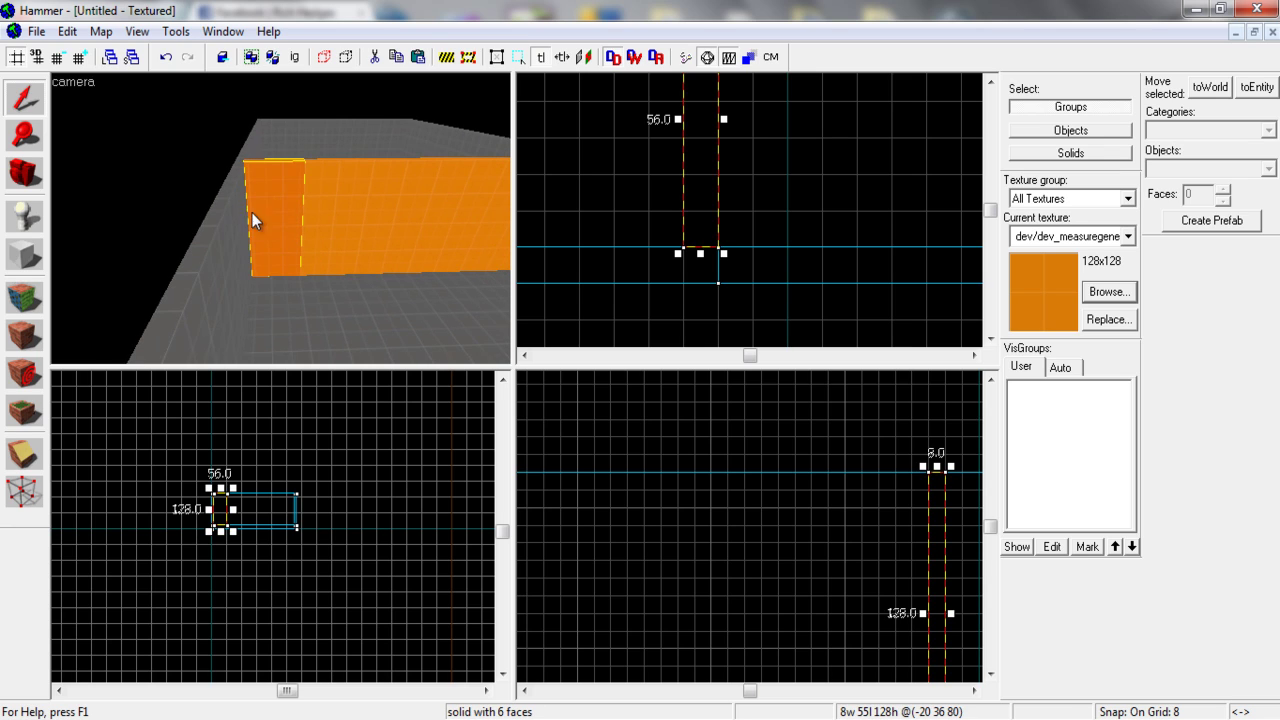
click(771, 169)
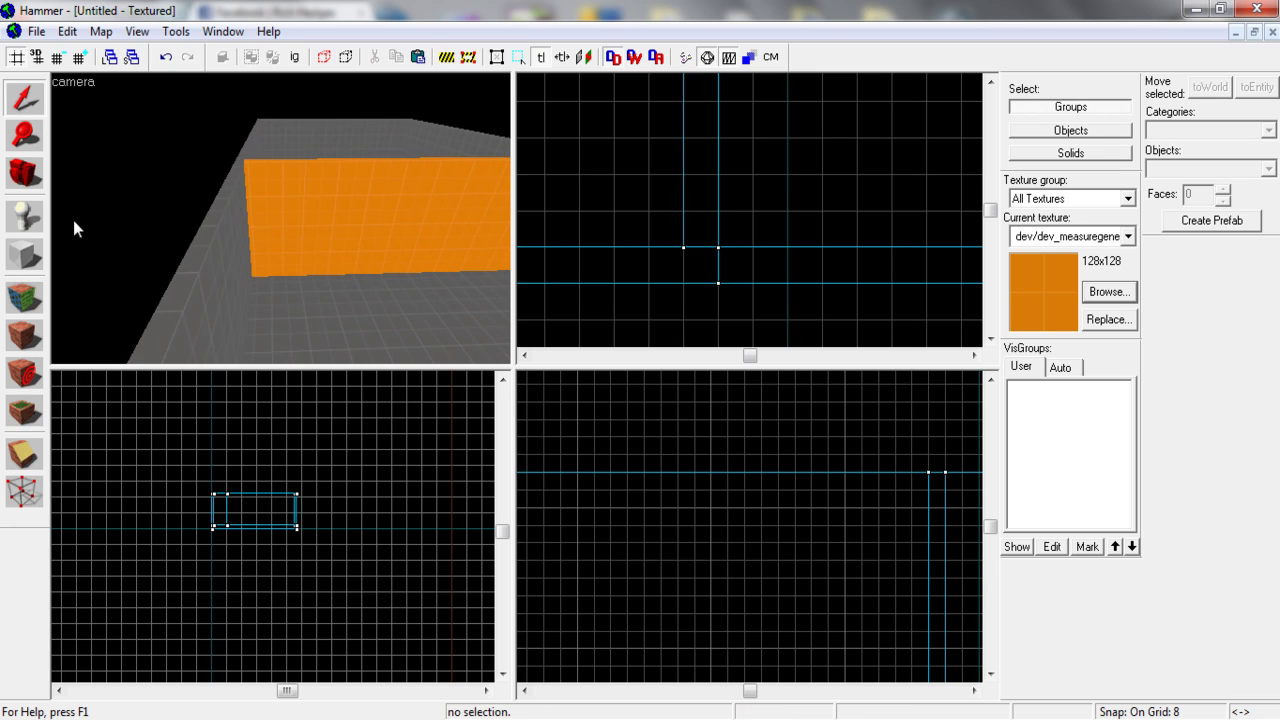
With the Entity tool, position the placement marker beside the 56-unit door segment and raise it above the floor.
click(30, 215)
scroll(700, 170, down, 4)
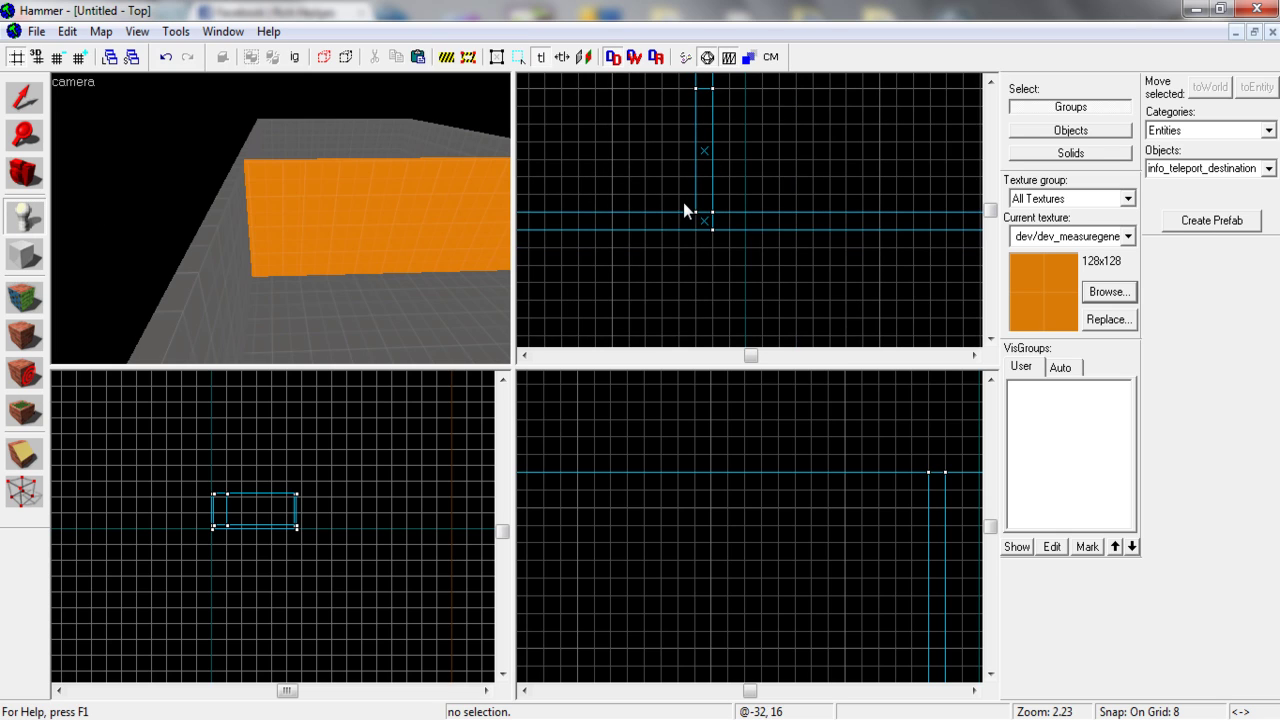
click(748, 152)
click(757, 150)
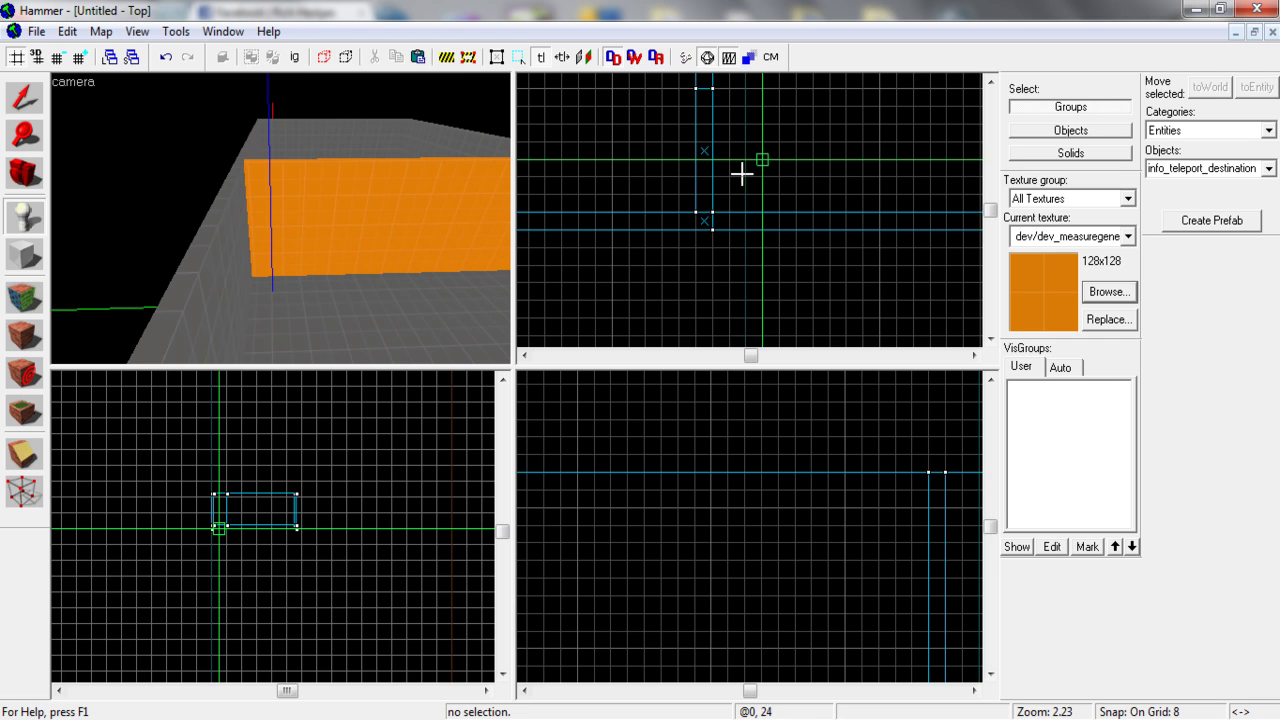
scroll(807, 527, down, 5)
scroll(807, 527, down, 1)
scroll(855, 565, up, 7)
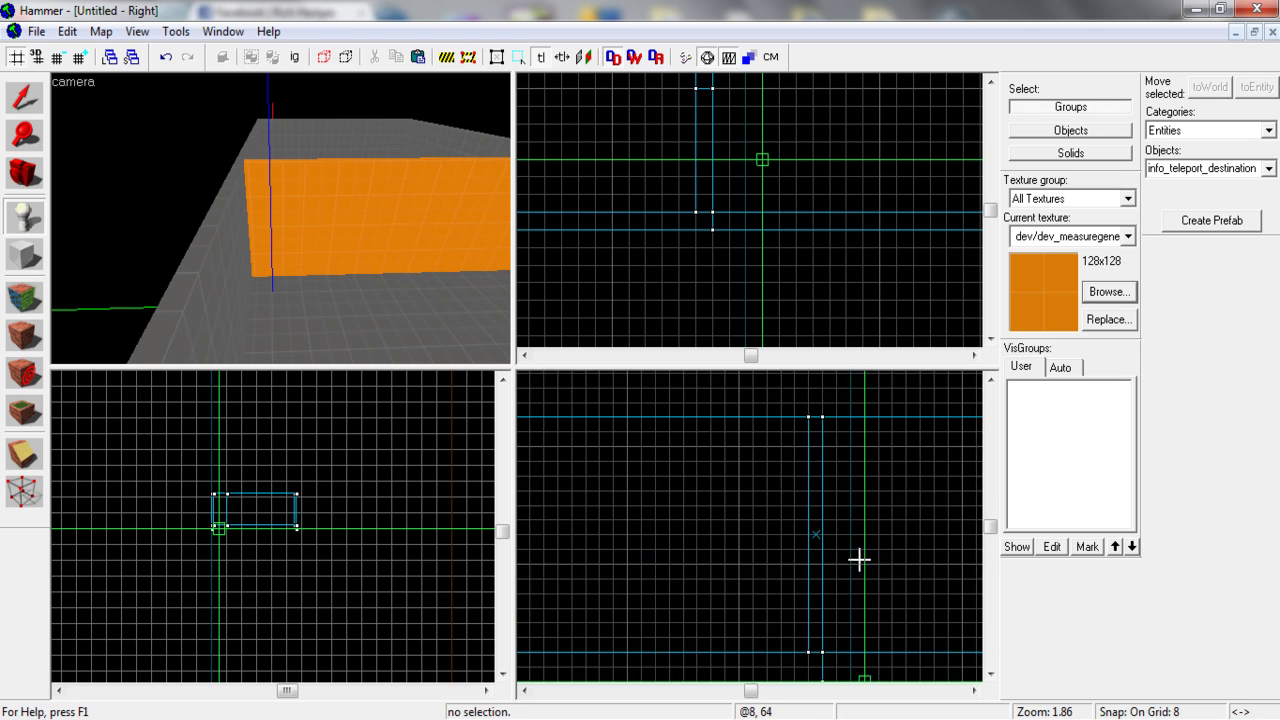
click(868, 578)
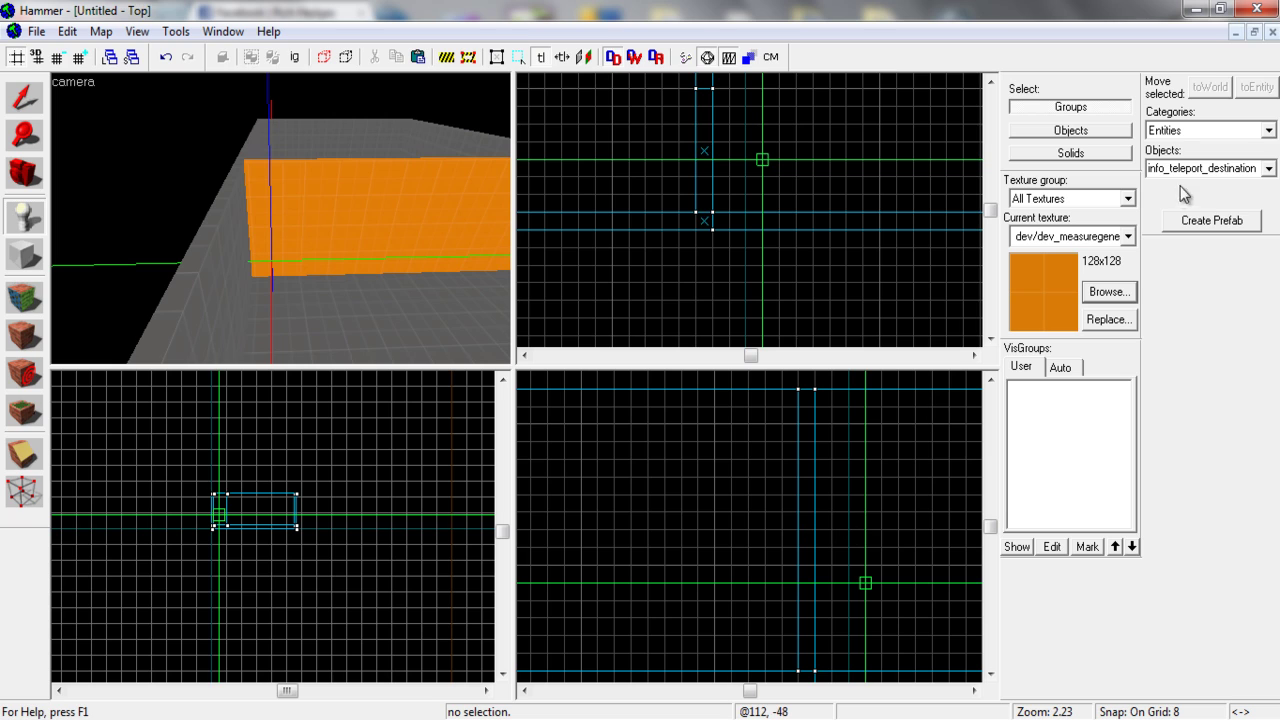
Create an info_player_terrorist entity at the placement marker and select it.
click(1264, 172)
click(1263, 174)
scroll(1213, 210, up, 1)
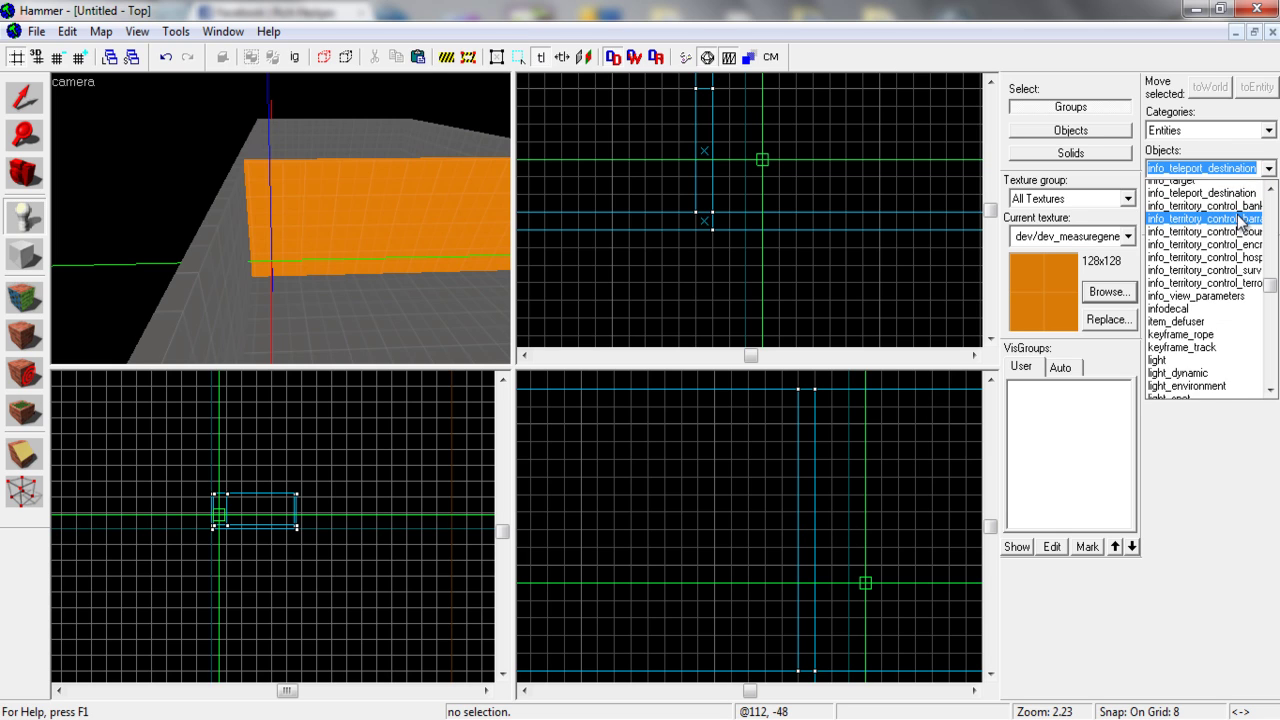
scroll(1213, 205, up, 1)
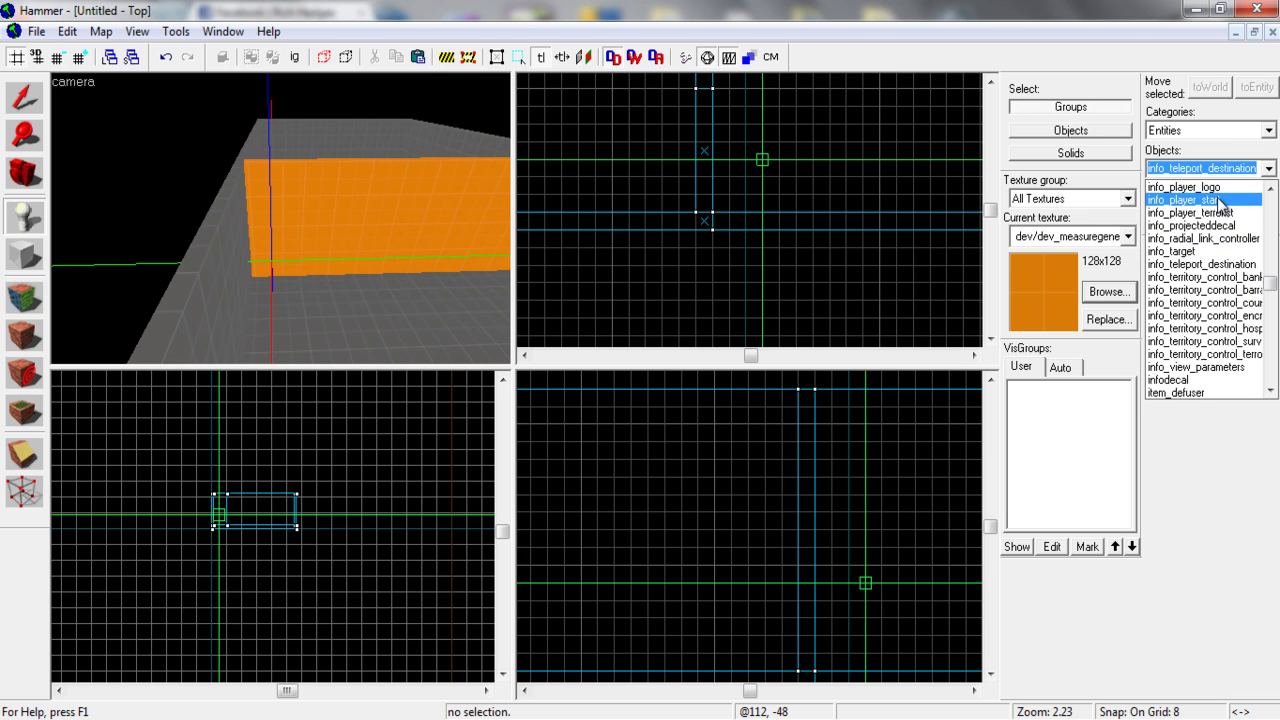
click(1229, 213)
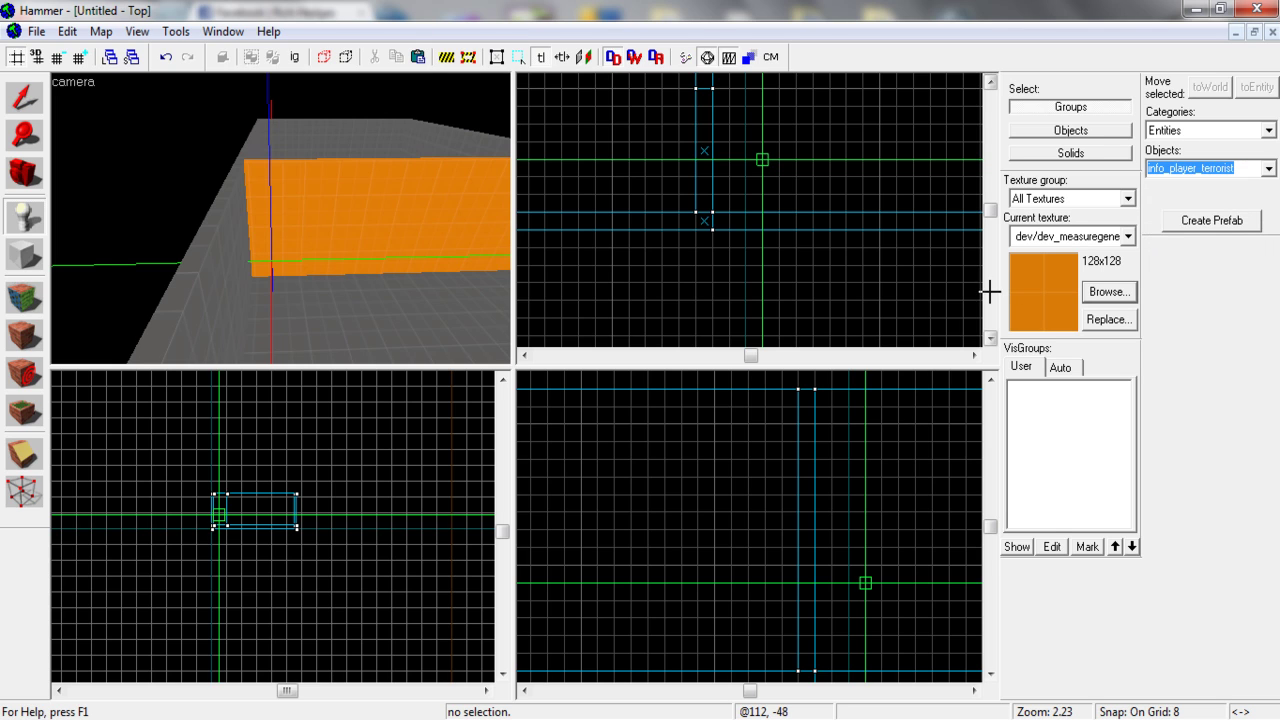
key(Return)
click(25, 97)
click(770, 160)
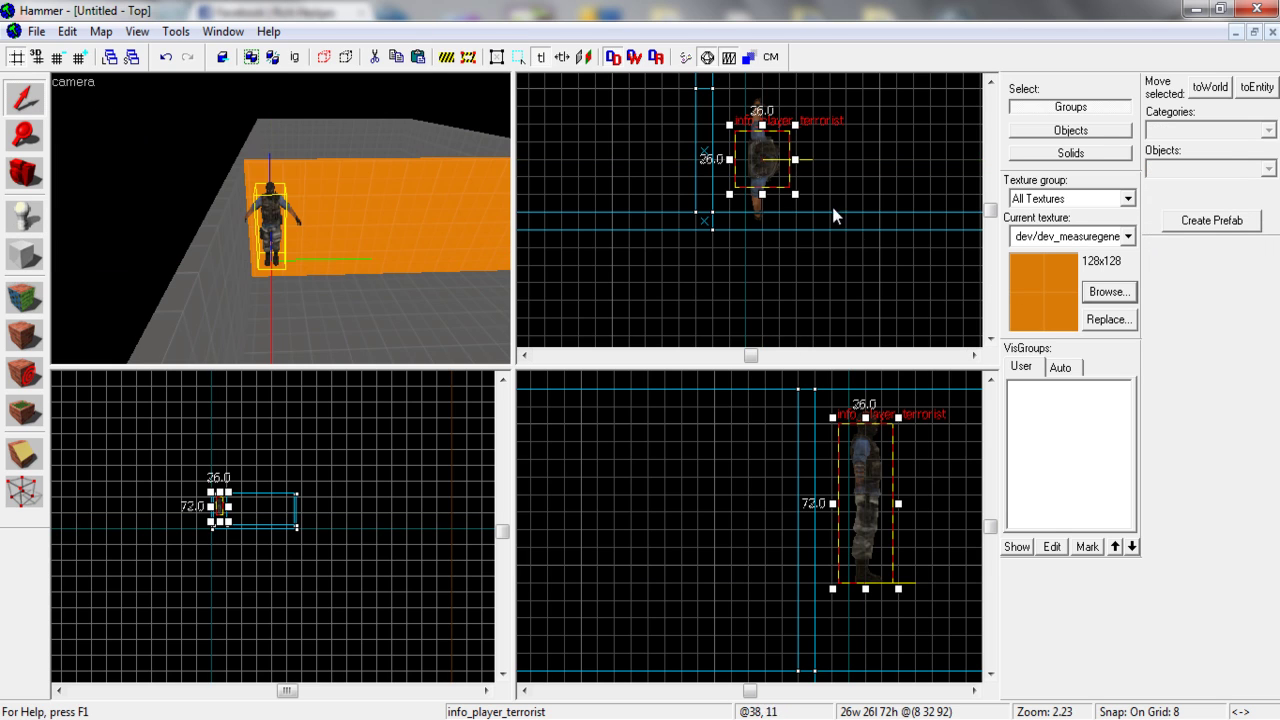
Lower the info_player_terrorist to the floor, rotate it to face the orange wall and centre it on the door segment.
drag(871, 486, 888, 569)
click(785, 131)
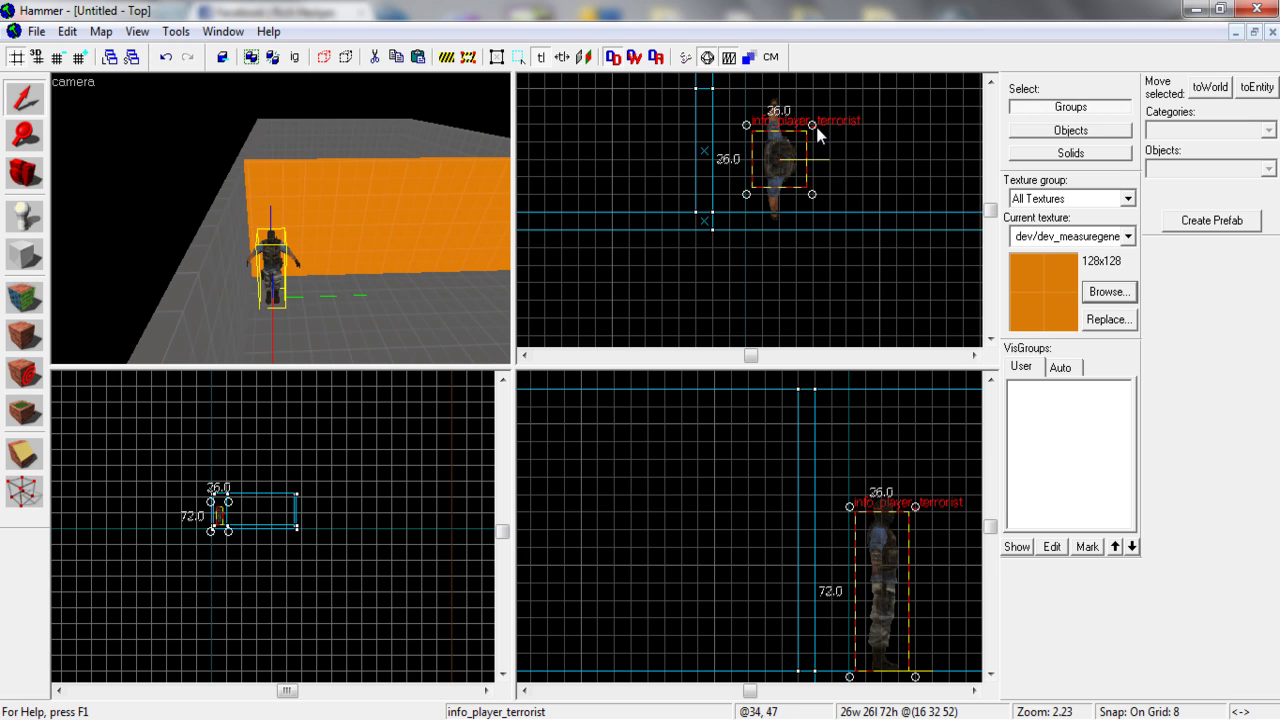
drag(813, 127, 727, 214)
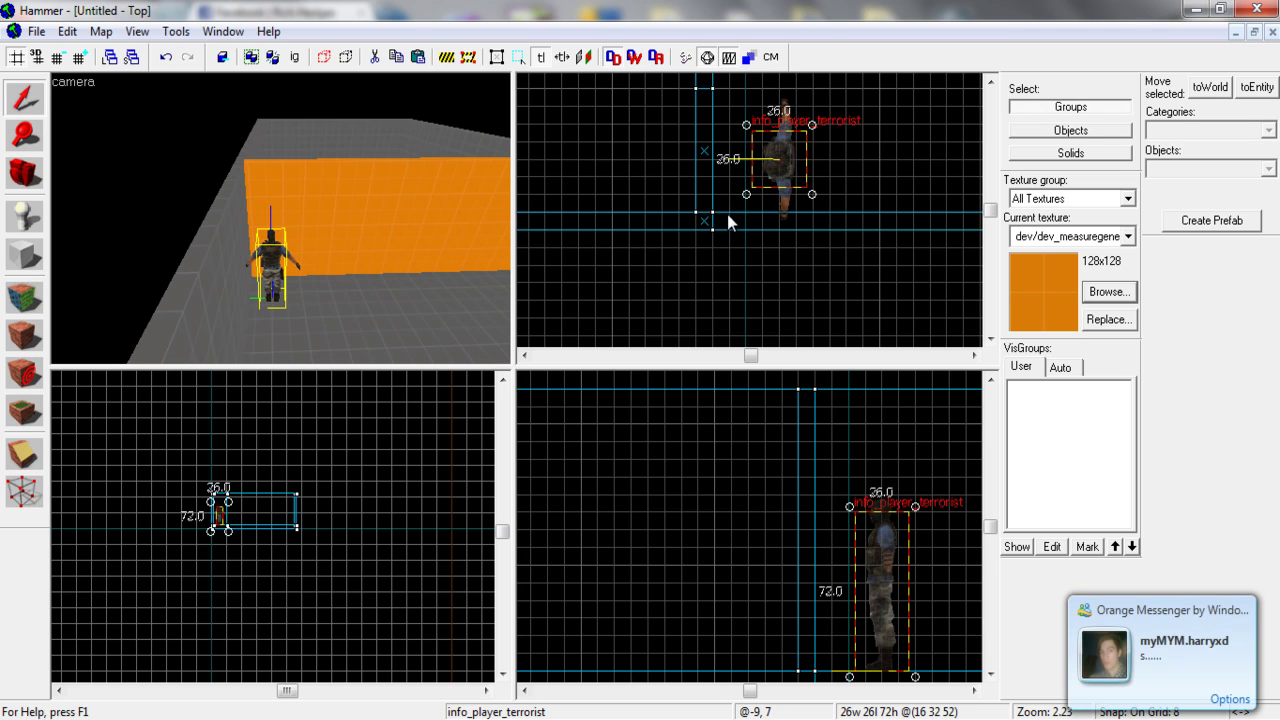
click(775, 160)
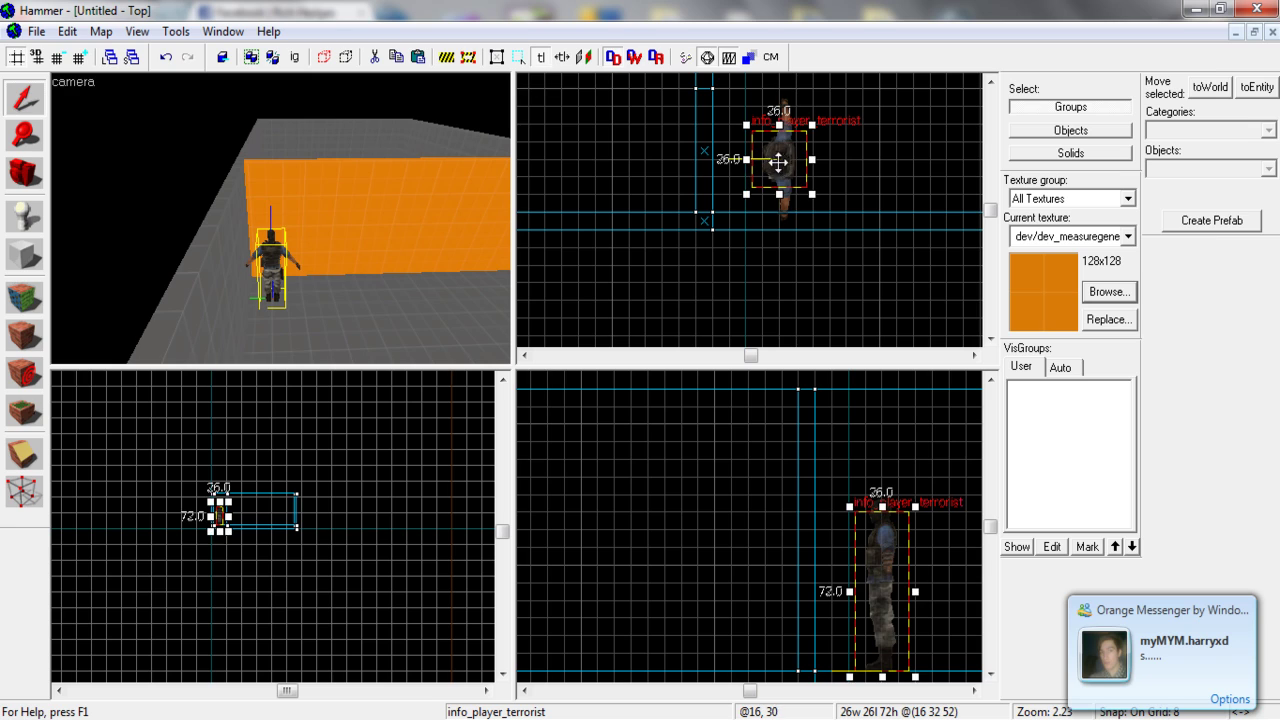
drag(777, 163, 778, 150)
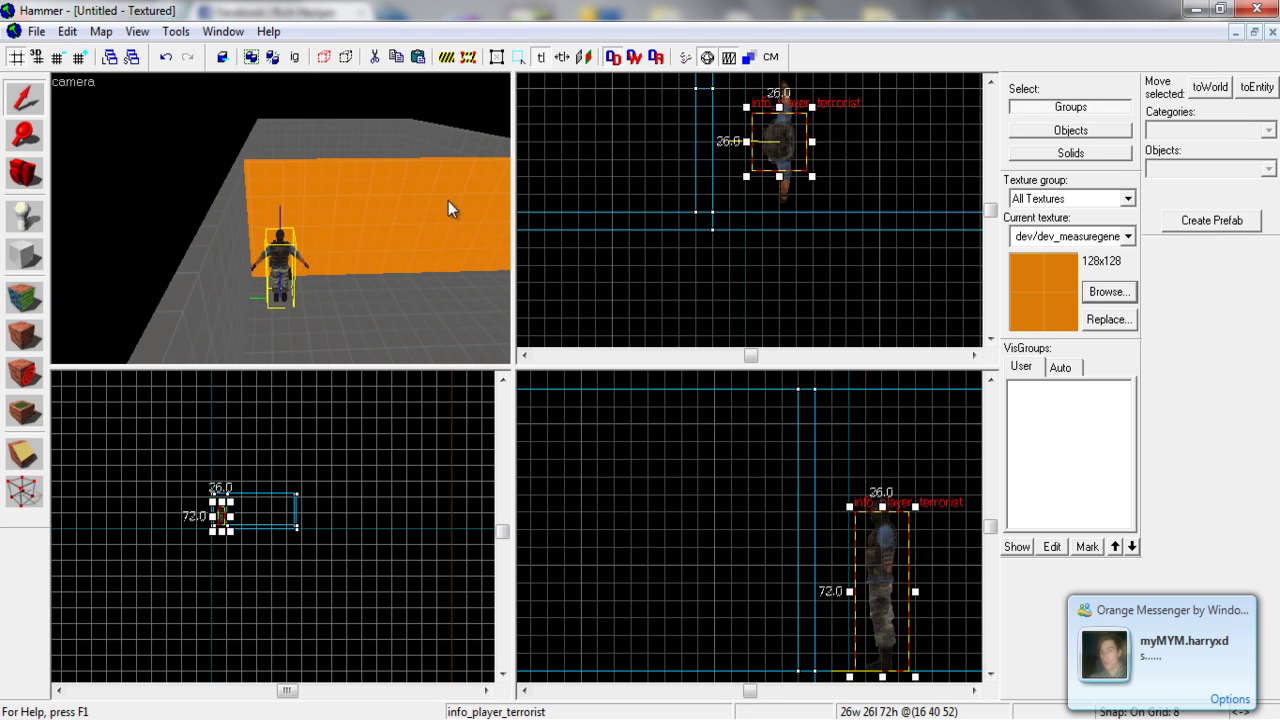
Shorten the long wall section to 280 units and resize the door segment to 64 units long and 88 units high.
click(278, 184)
scroll(699, 132, up, 3)
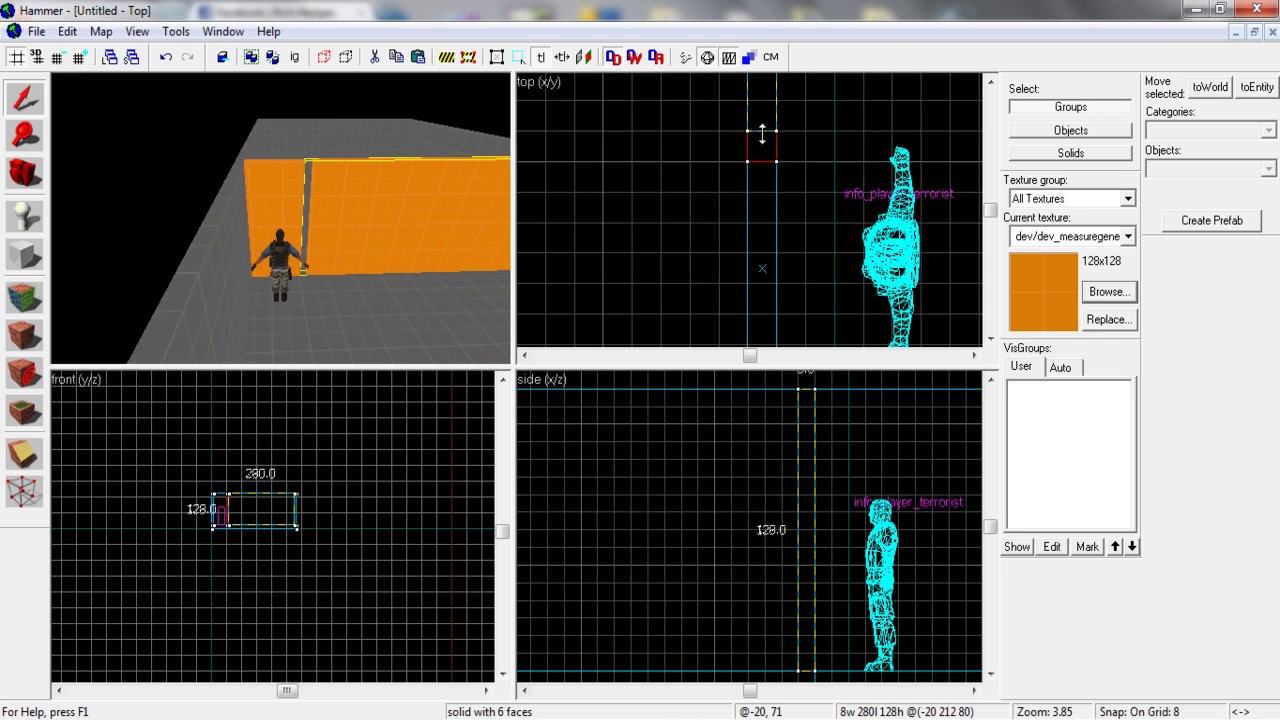
click(270, 195)
drag(763, 155, 763, 125)
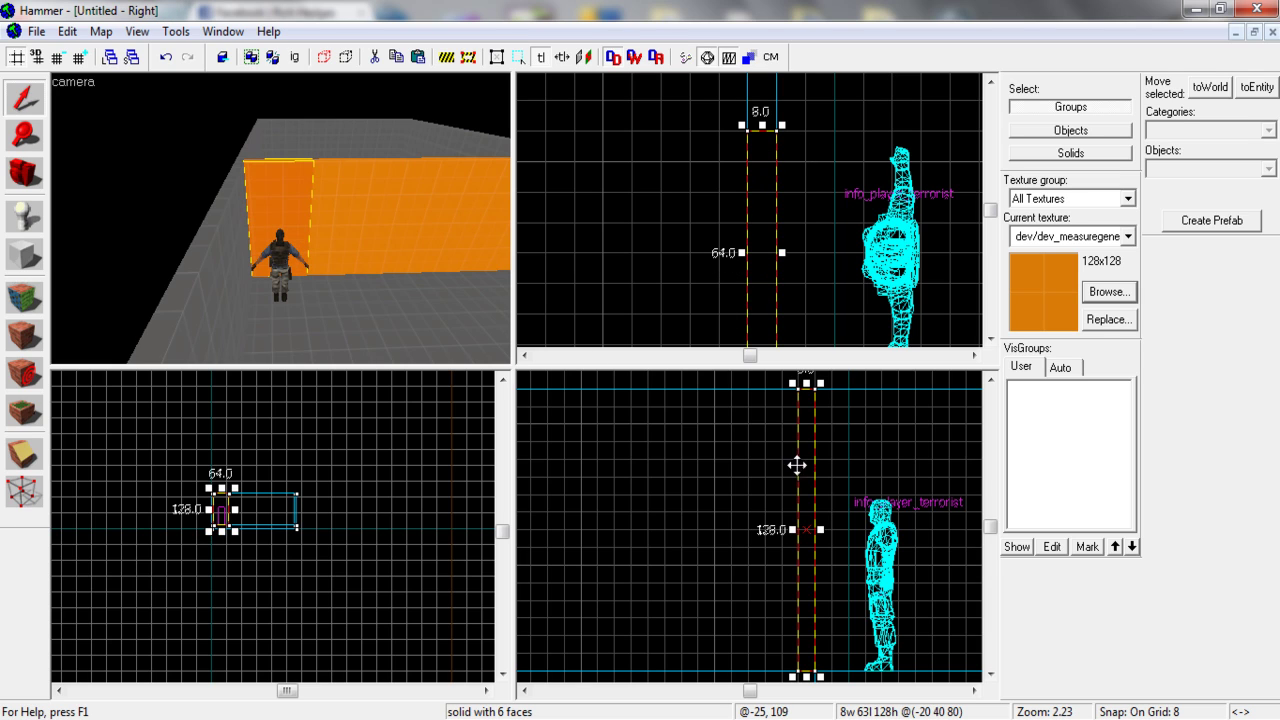
drag(806, 383, 796, 548)
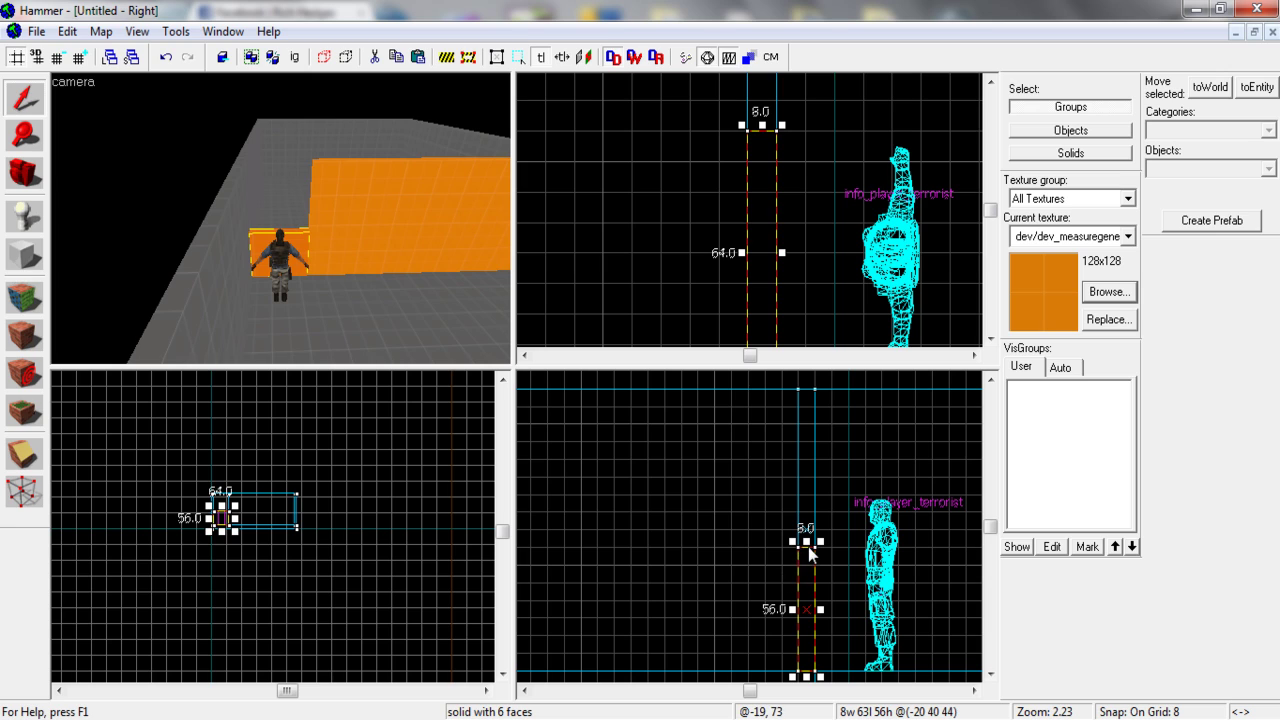
drag(807, 543, 807, 471)
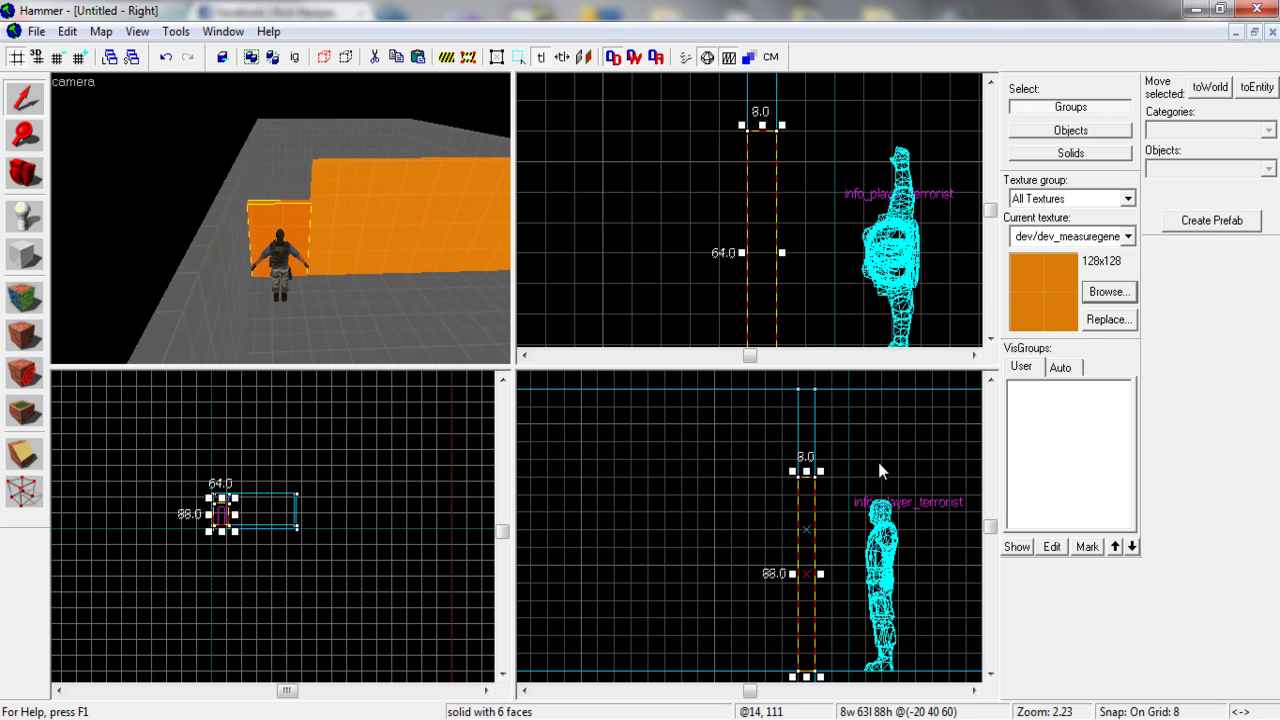
Duplicate the door segment, trim the copy to 40 units high and fit it directly above the door, flush with the wall.
drag(803, 597, 779, 535)
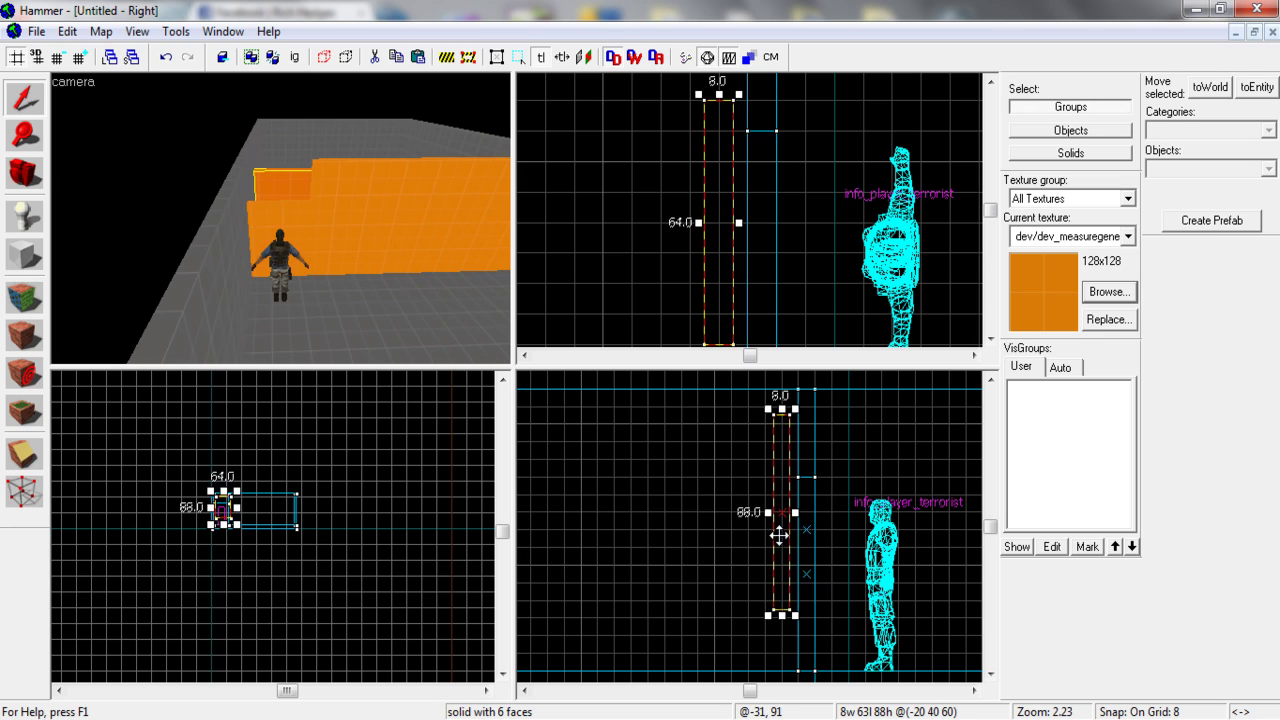
drag(780, 449, 809, 412)
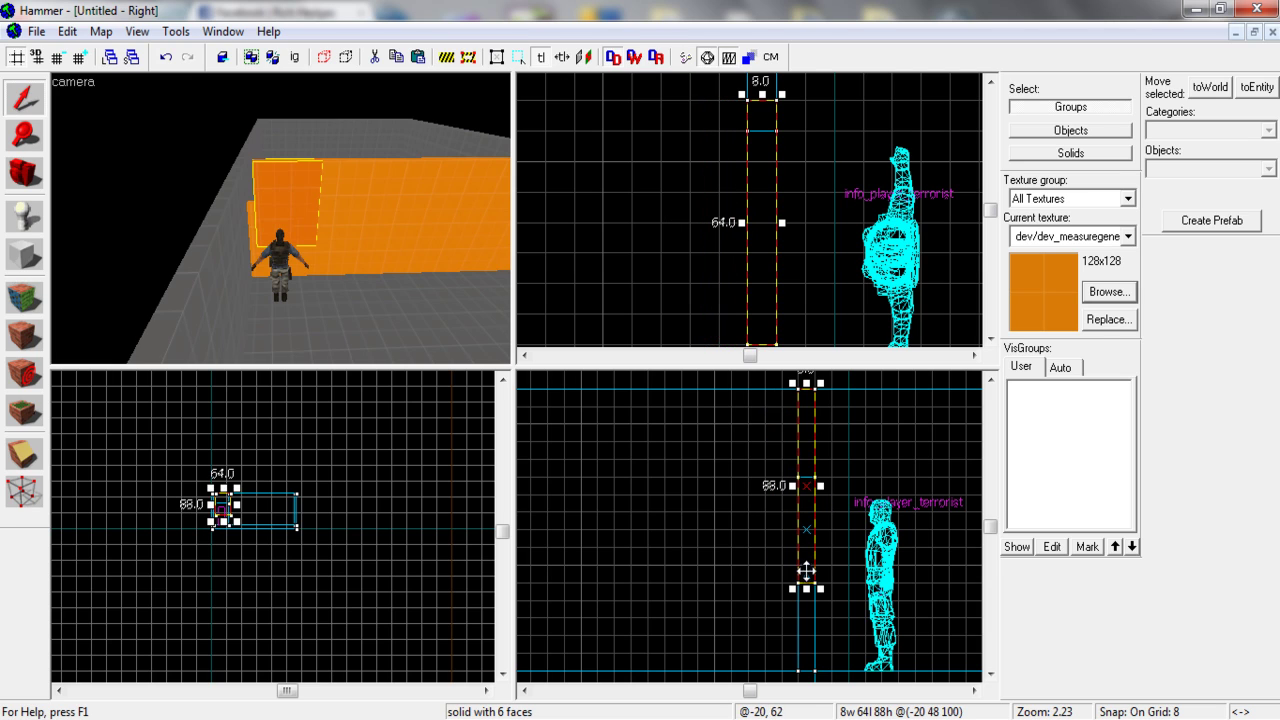
key(Escape)
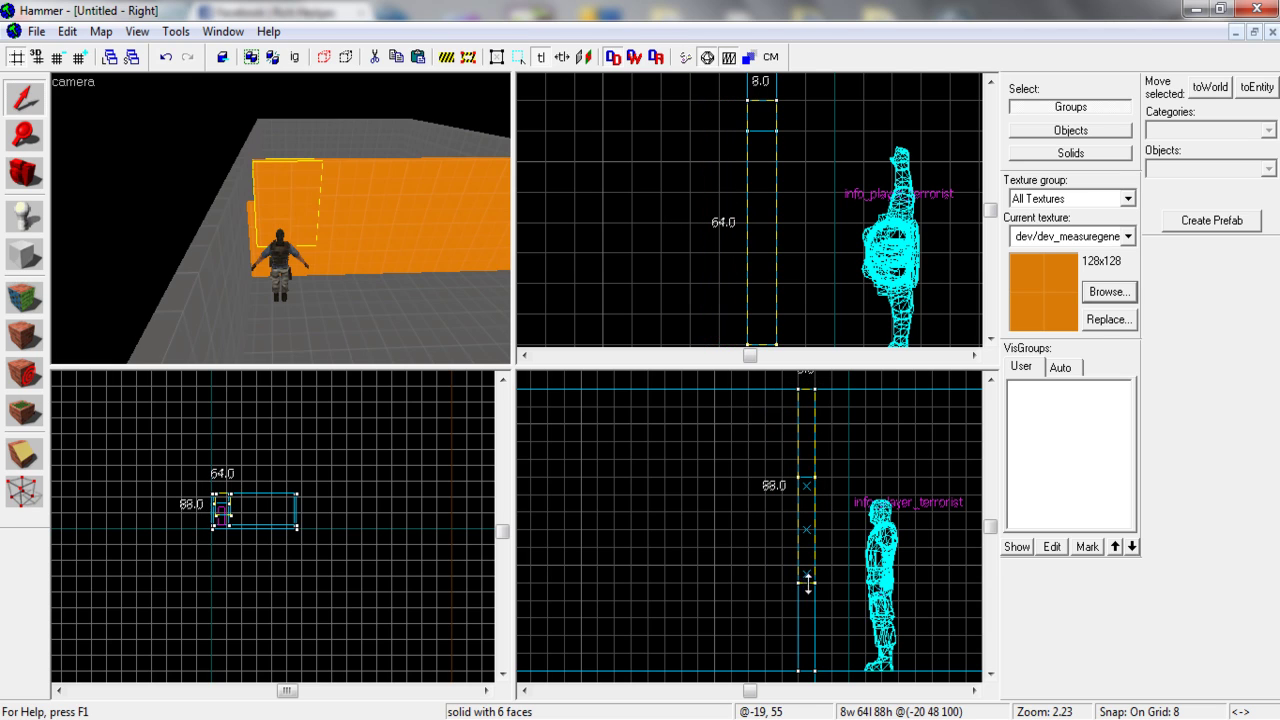
drag(808, 583, 818, 485)
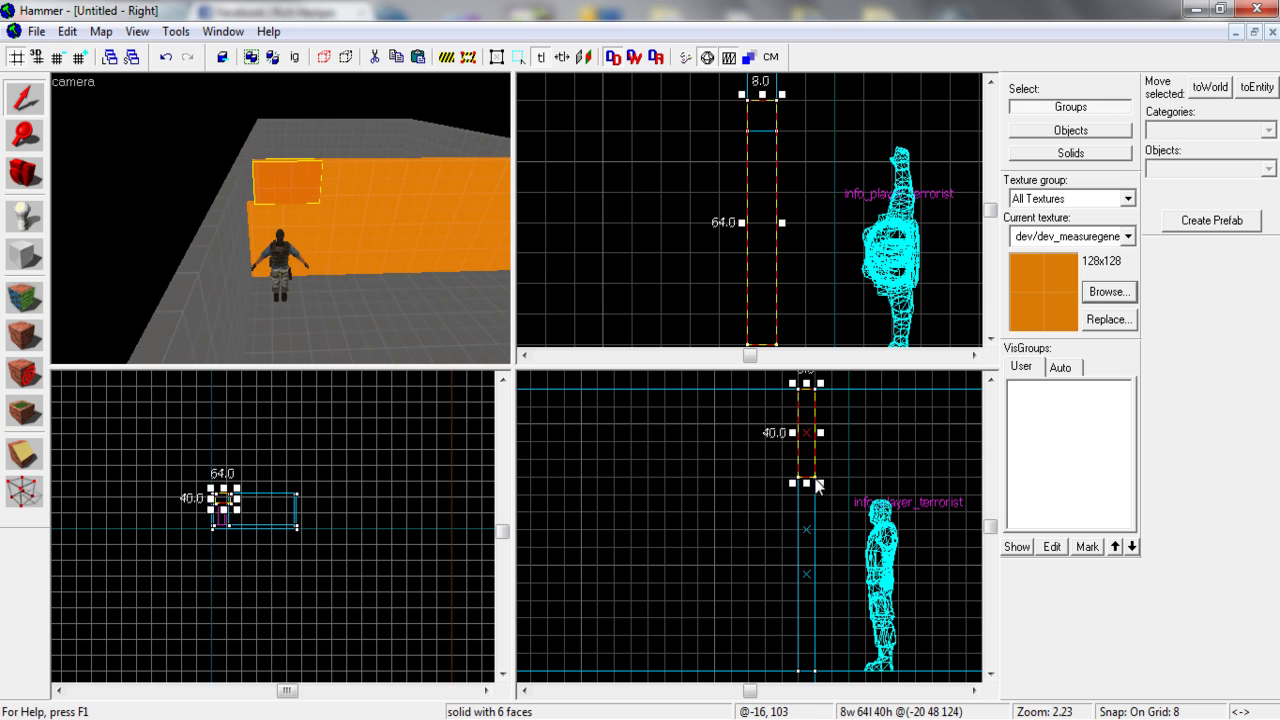
drag(763, 114, 757, 151)
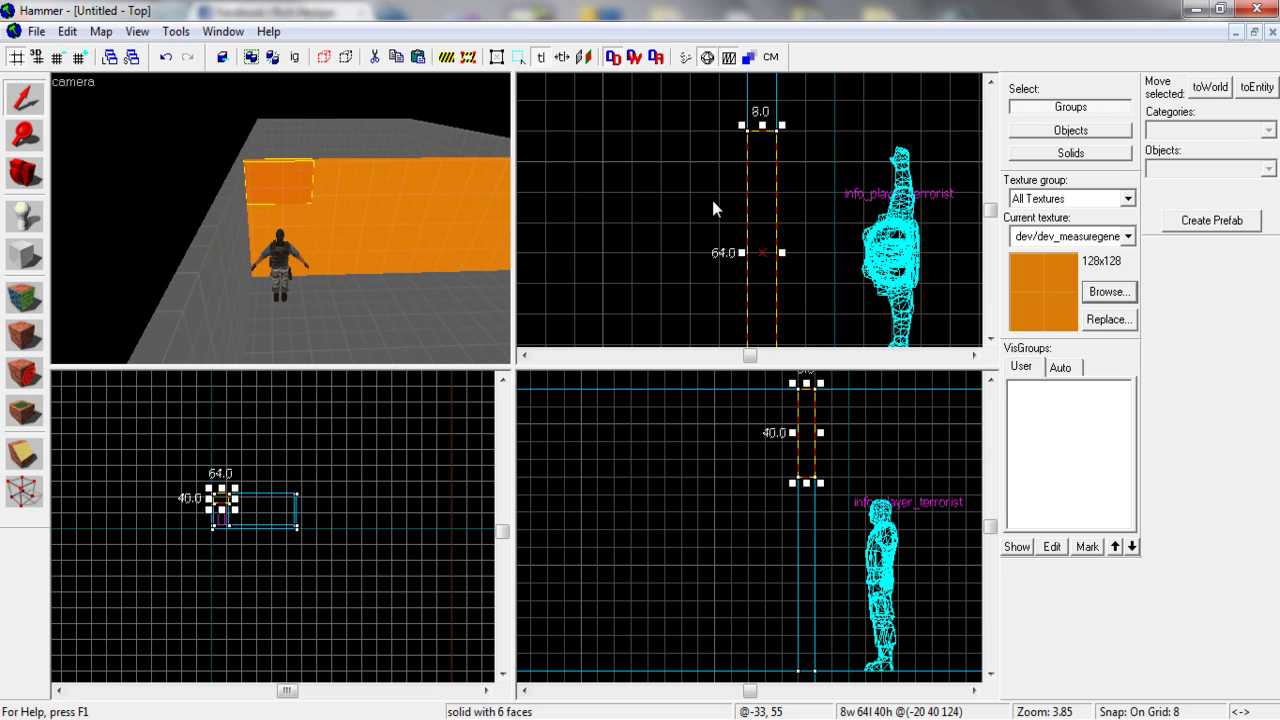
key(Escape)
Examine the door segment and the piece above it against the player model, and look over the available measure textures.
scroll(364, 253, up, 5)
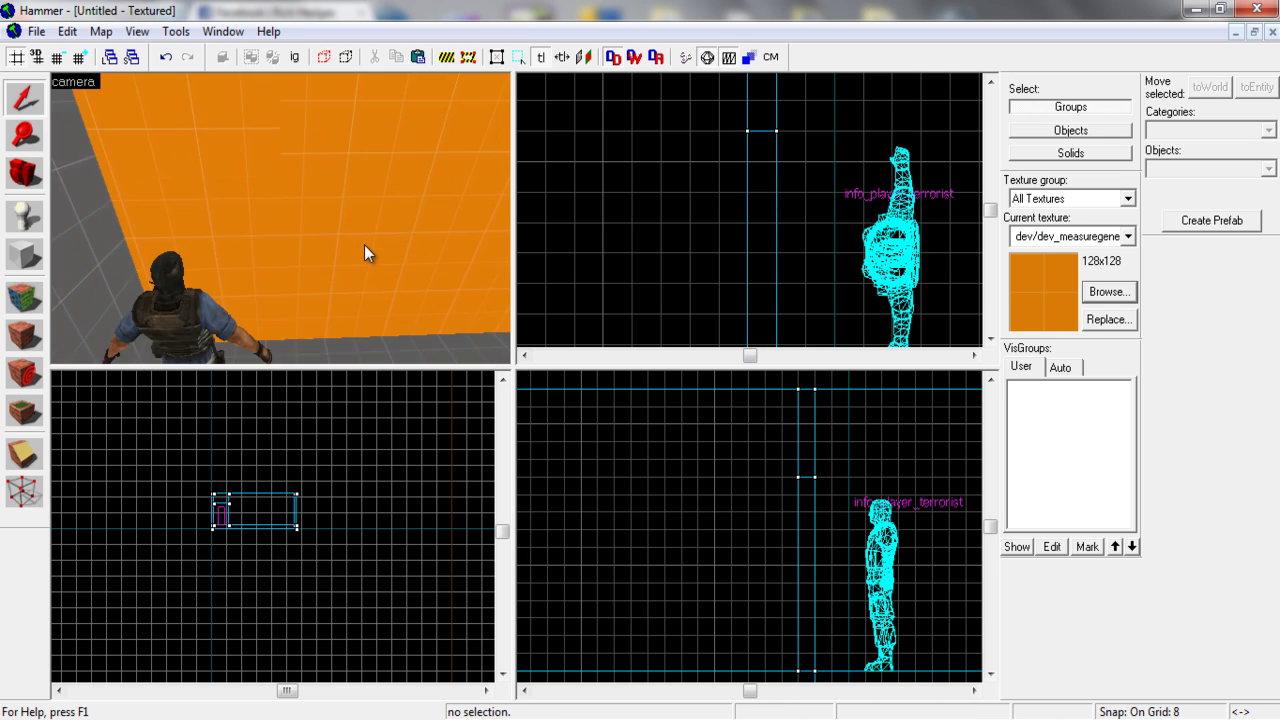
scroll(365, 251, down, 6)
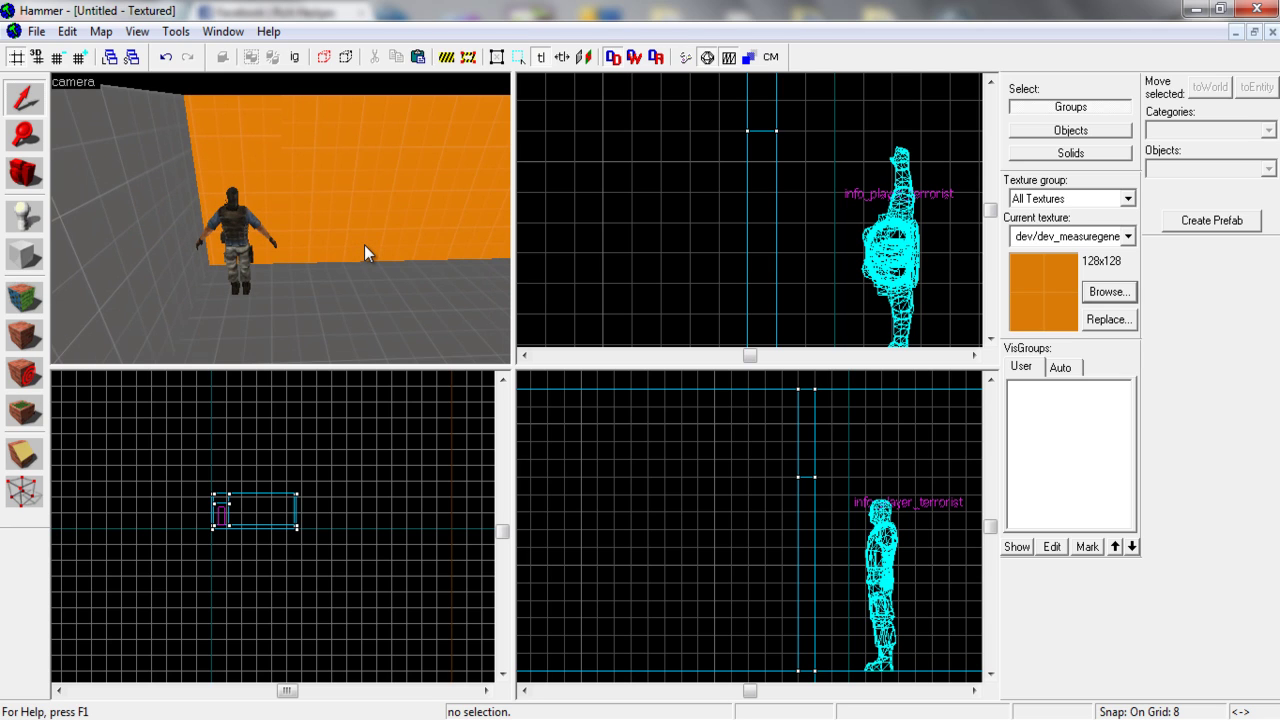
click(260, 141)
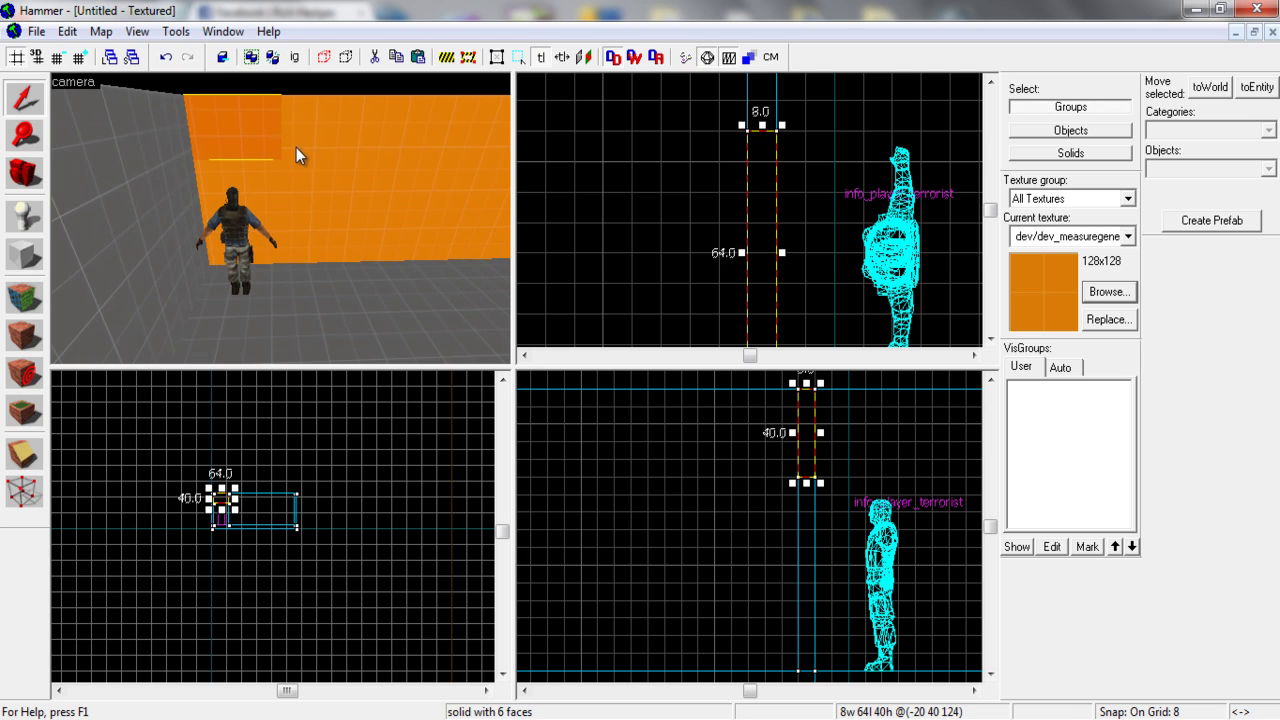
click(666, 289)
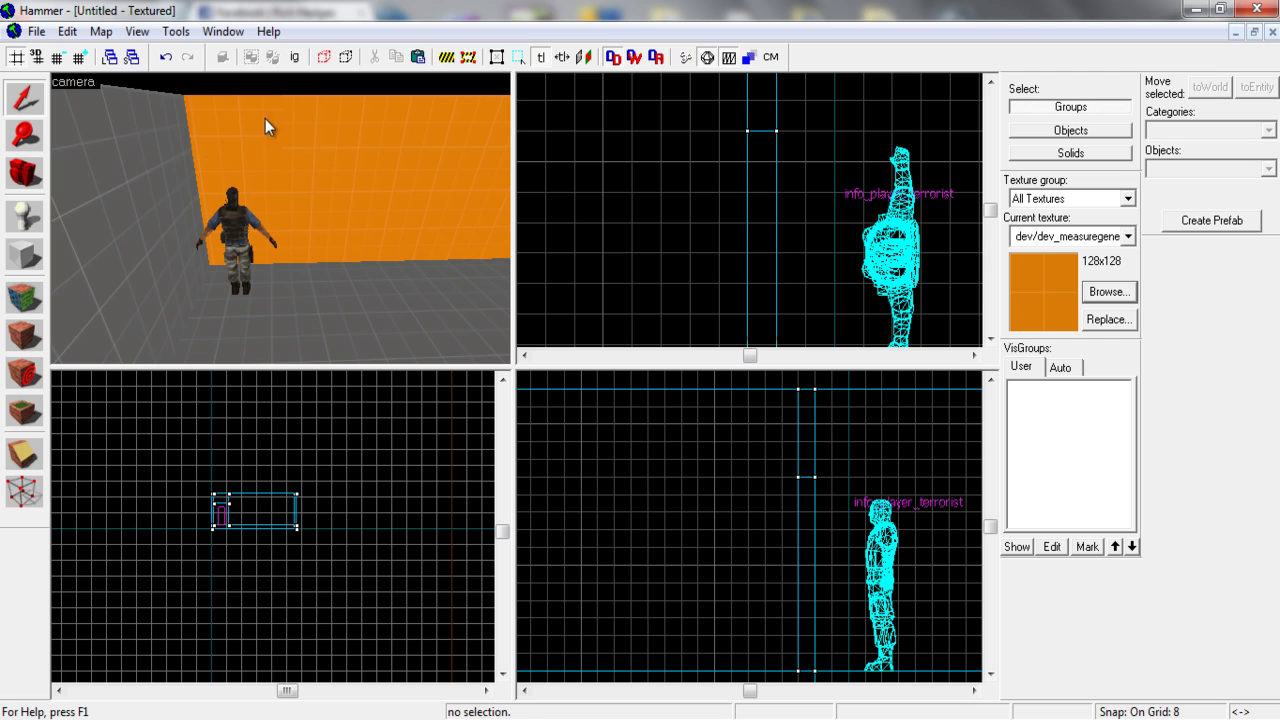
click(292, 127)
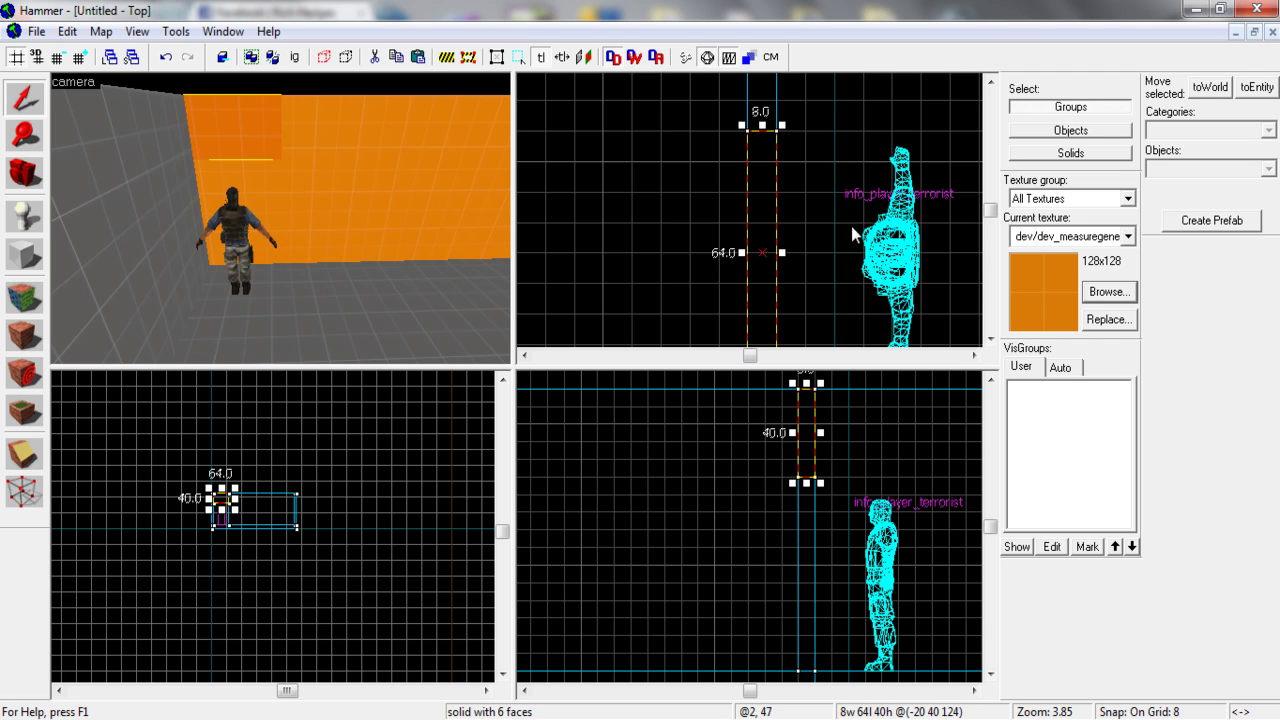
click(1107, 291)
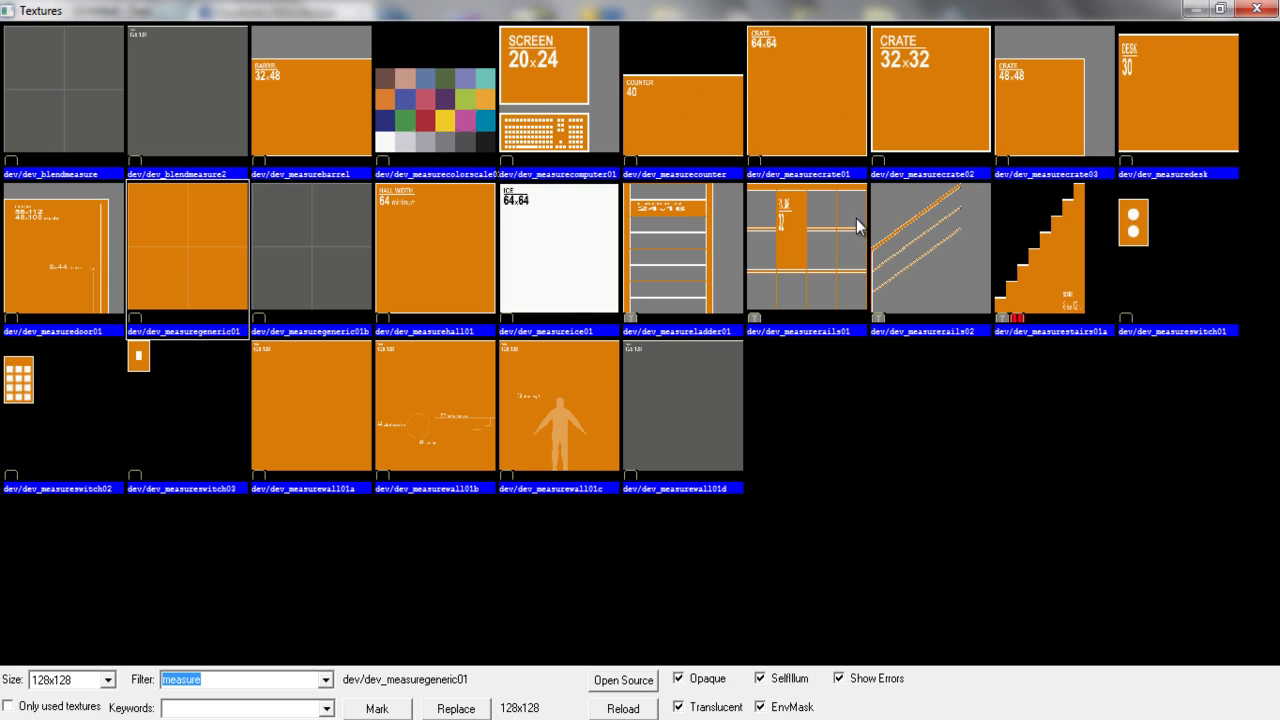
click(1256, 9)
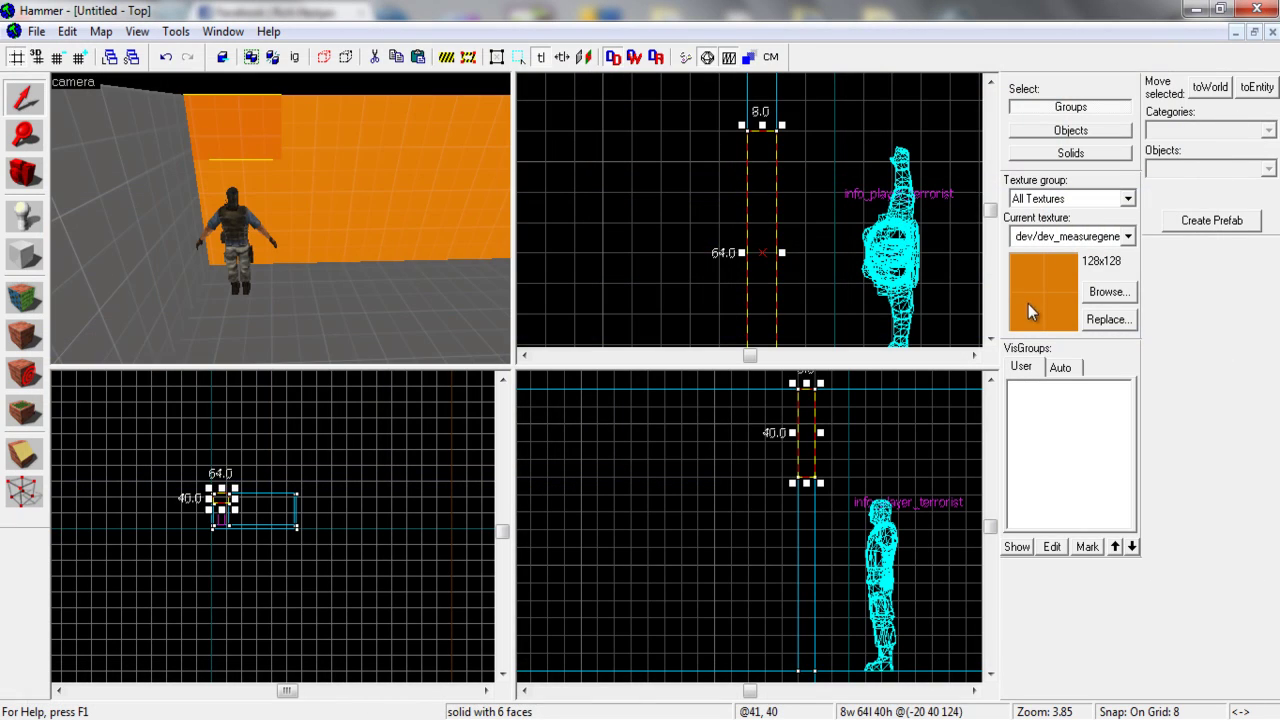
click(663, 172)
key(d)
key(s)
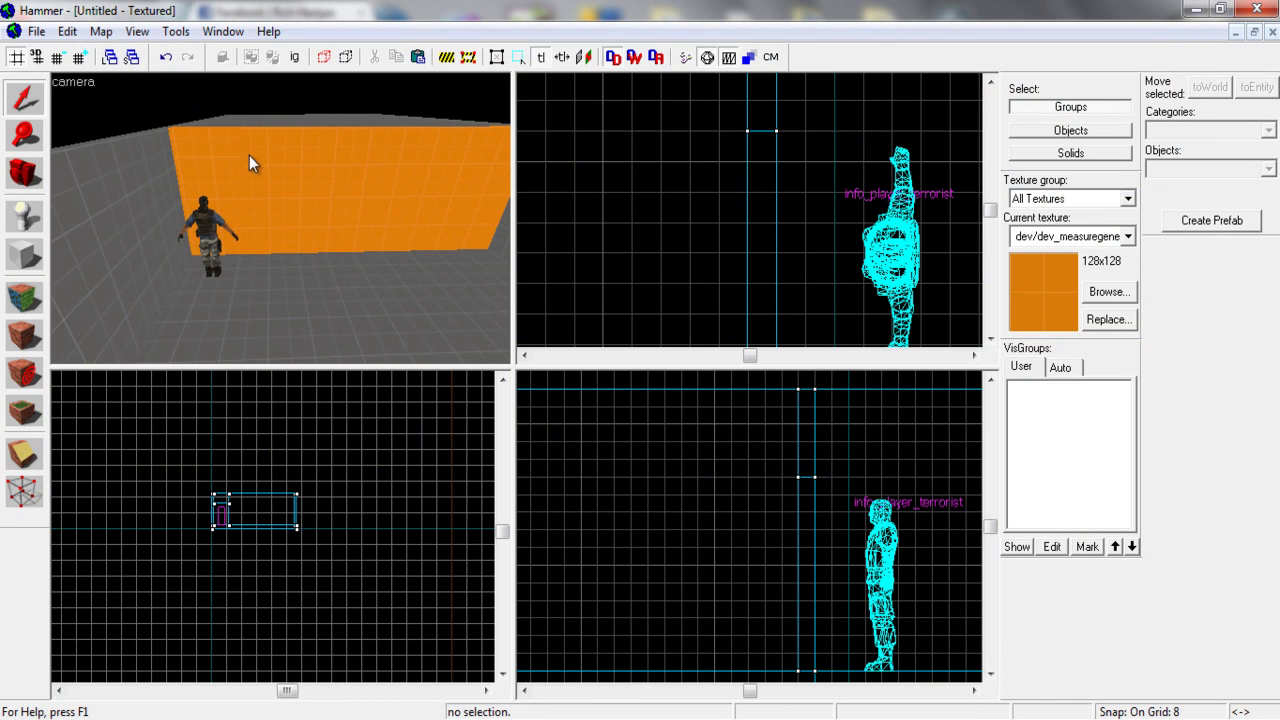
click(220, 165)
click(237, 197)
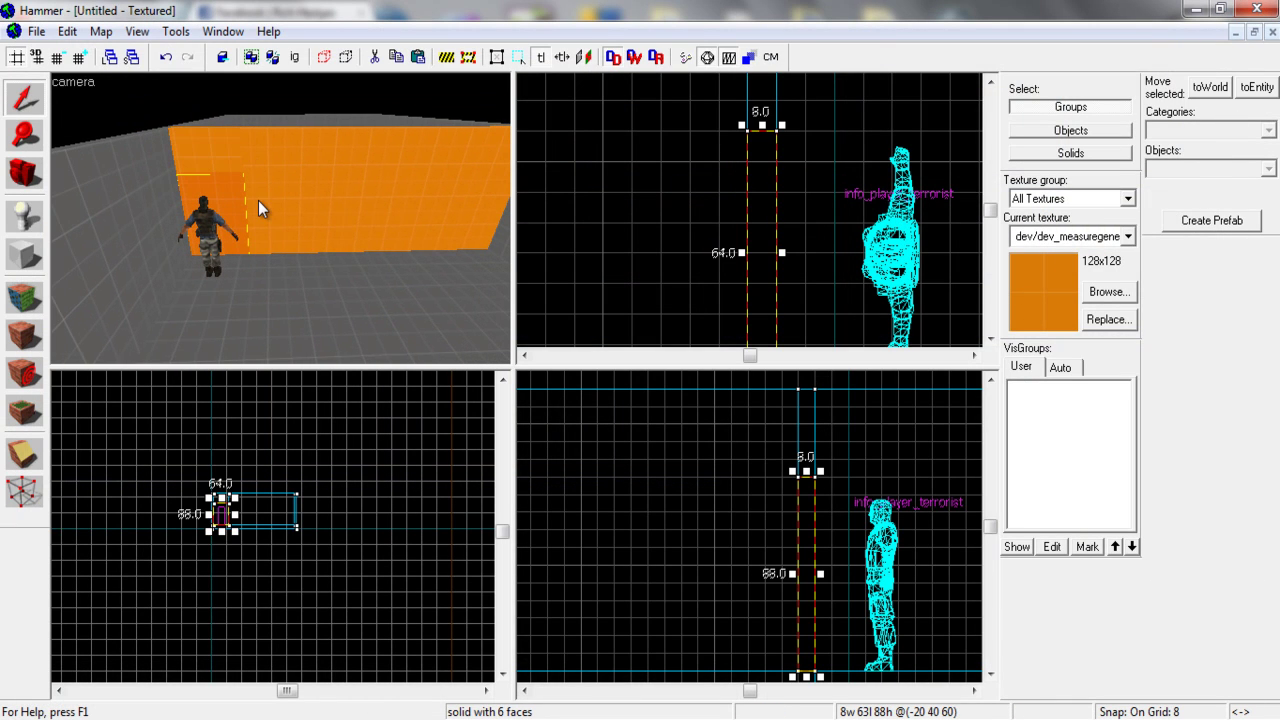
click(251, 303)
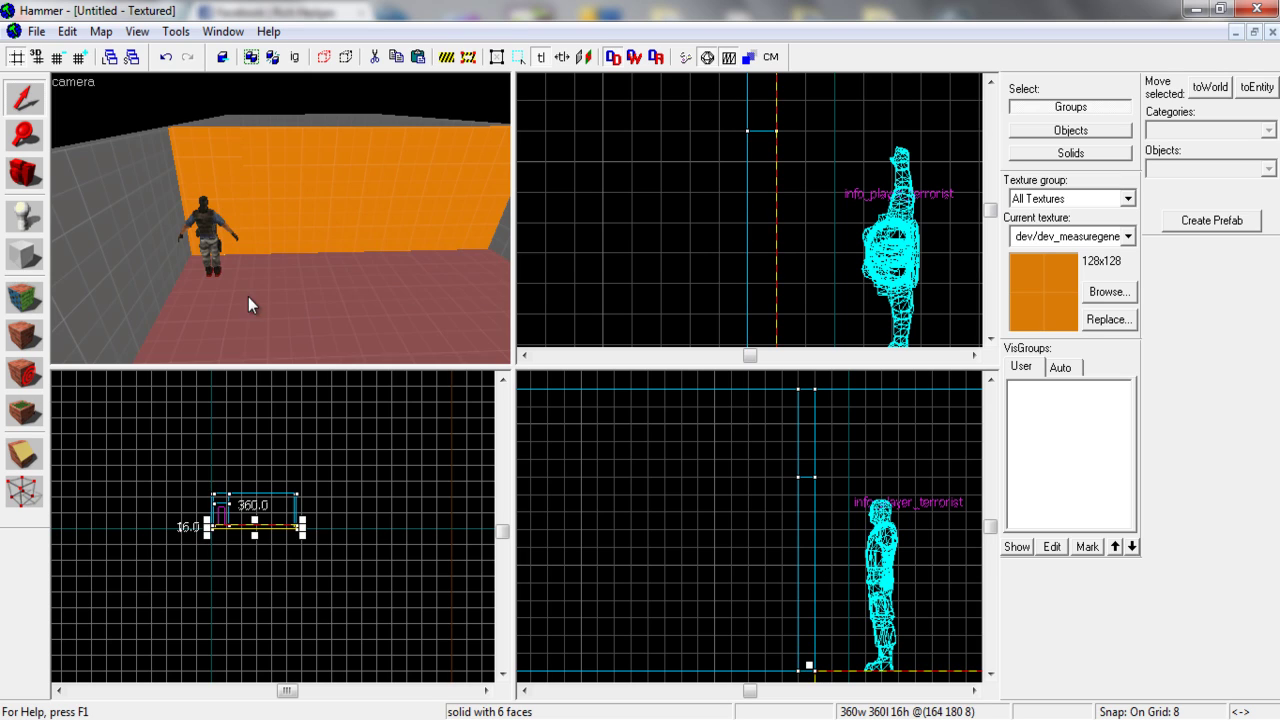
Tie the 88-unit-high door segment to an entity of class func_illusionary.
click(231, 211)
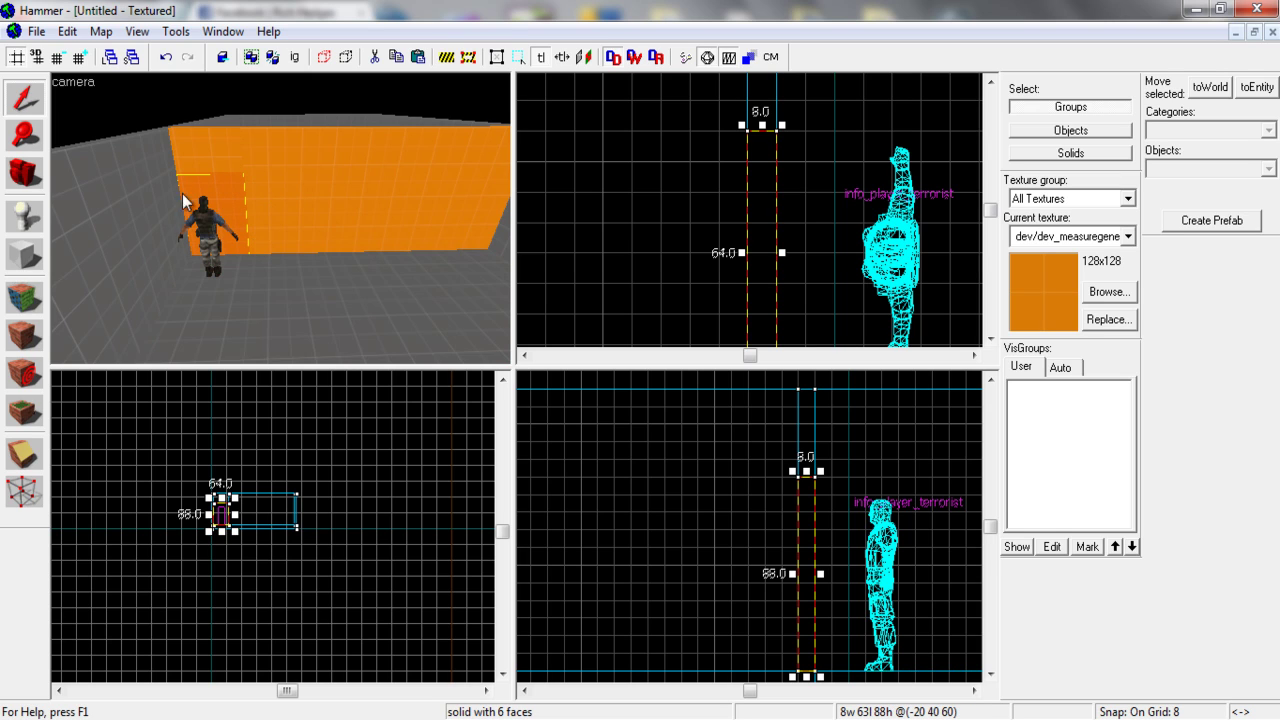
scroll(232, 201, up, 5)
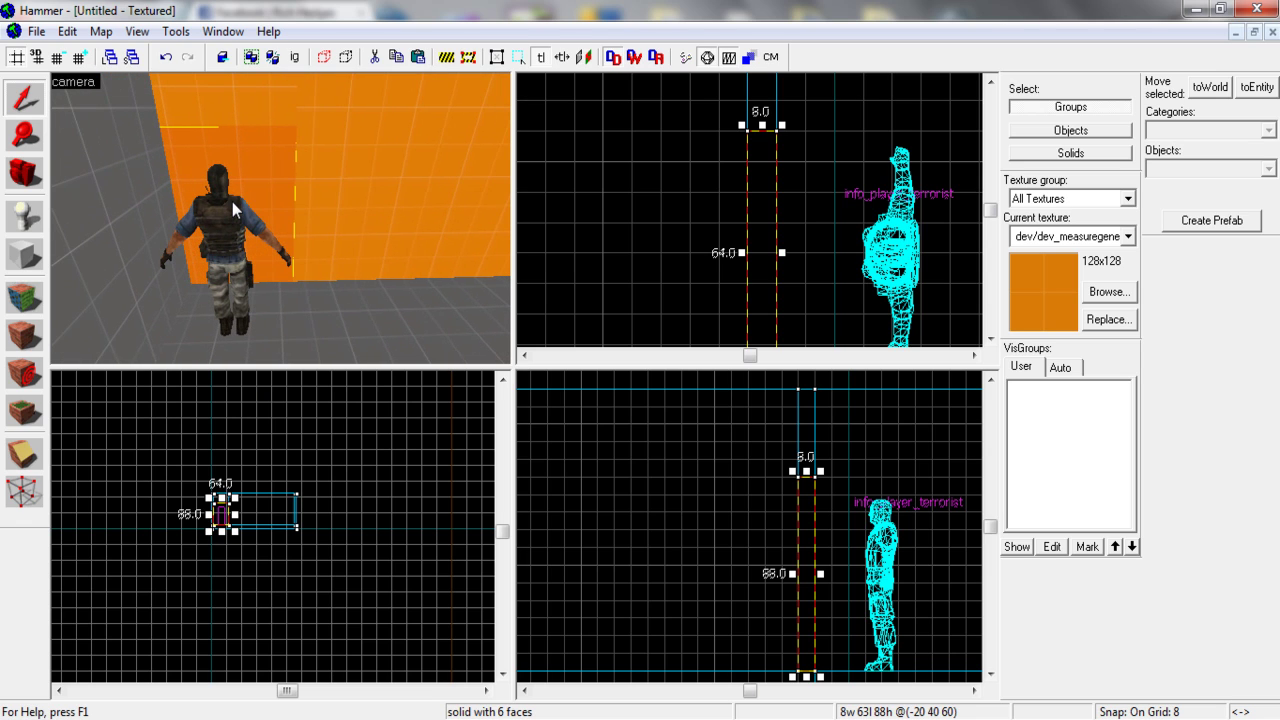
click(186, 35)
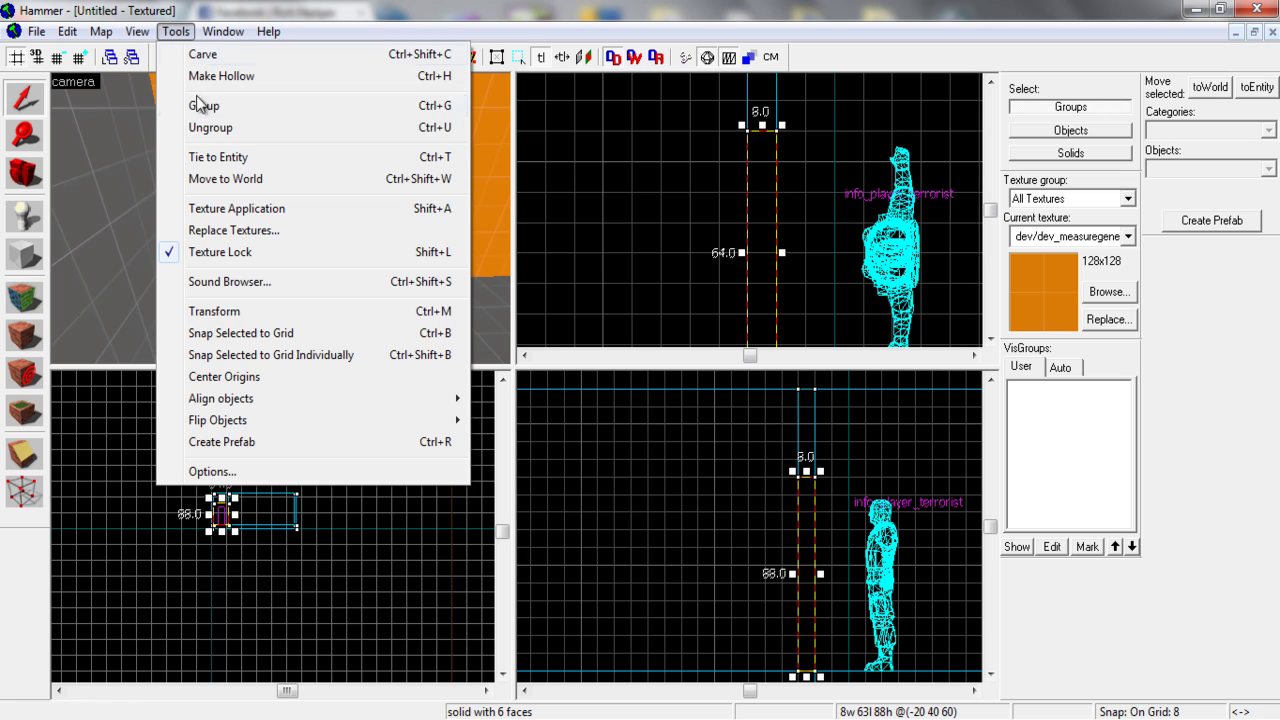
click(234, 162)
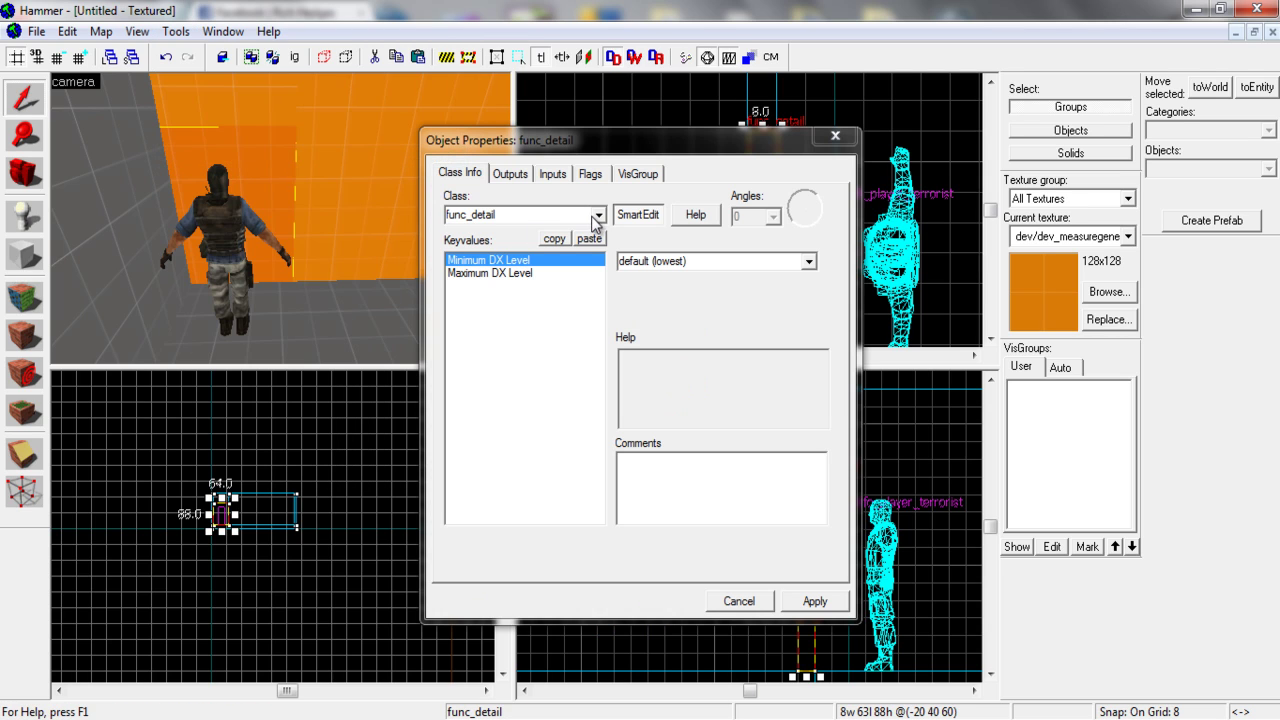
drag(574, 216, 452, 220)
text(func_)
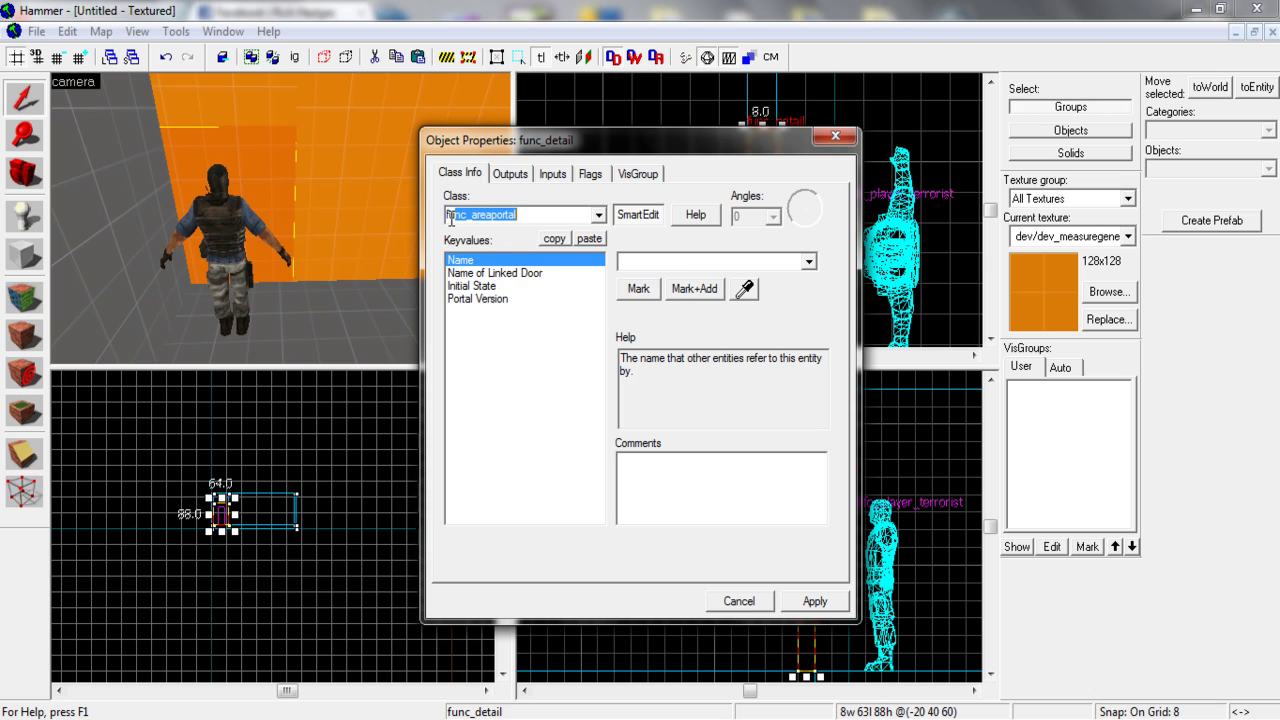
text(illusionary)
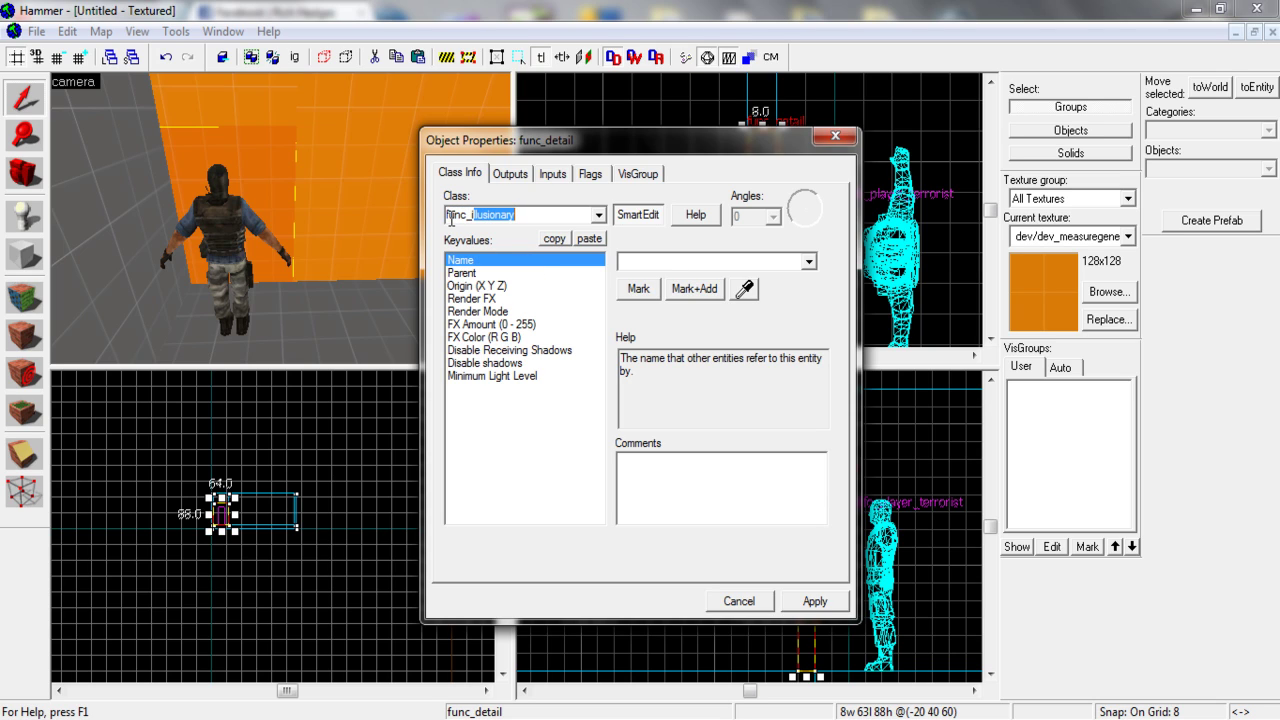
Name the func_illusionary entity Hidden_Room.
drag(522, 210, 456, 214)
click(575, 220)
text(Hidden_Room)
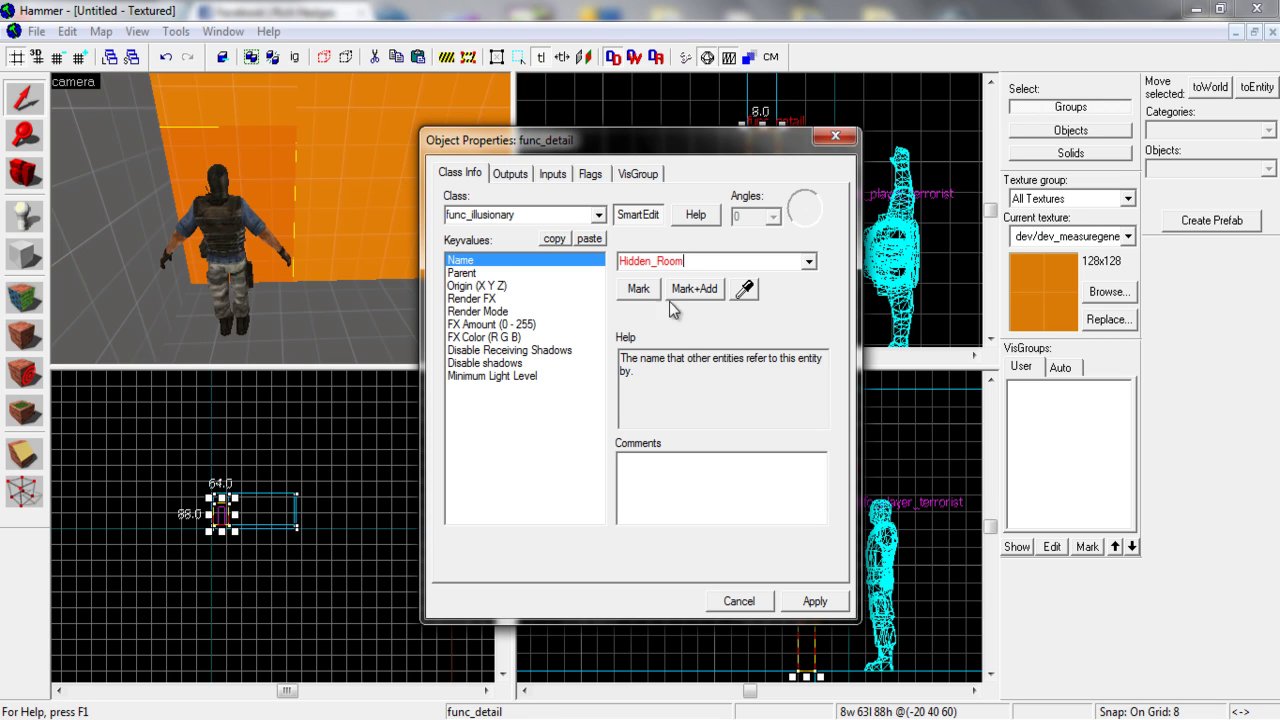
Look over the func_illusionary's Parent, Origin, Render FX and Render Mode keyvalues and the choices available for both render settings.
click(515, 273)
click(512, 286)
click(520, 299)
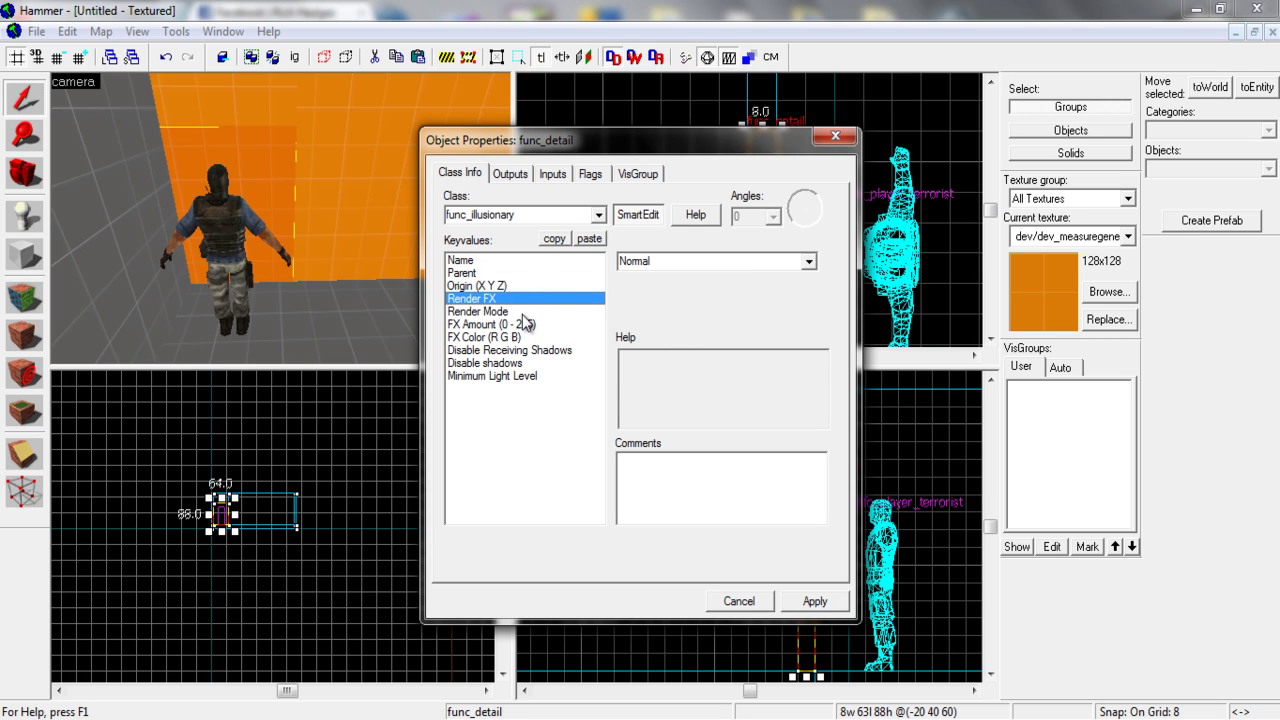
click(522, 311)
click(564, 297)
click(682, 261)
click(808, 261)
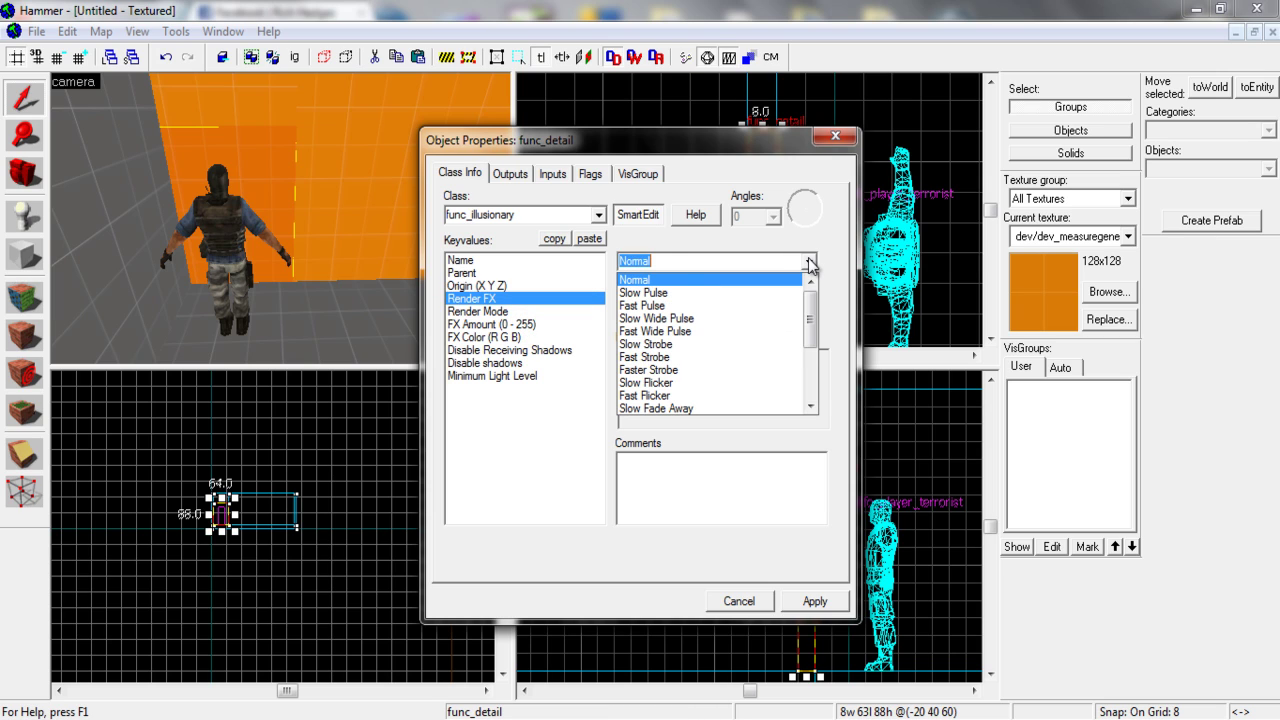
click(660, 279)
click(520, 311)
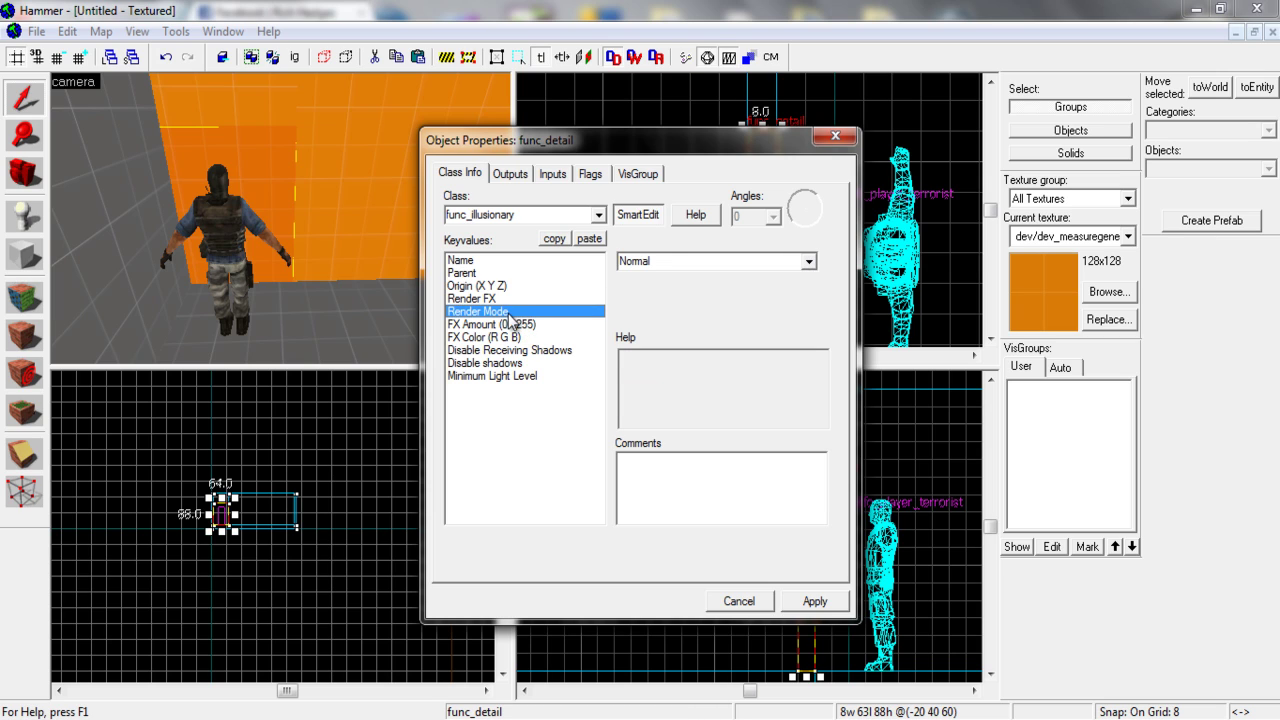
click(810, 262)
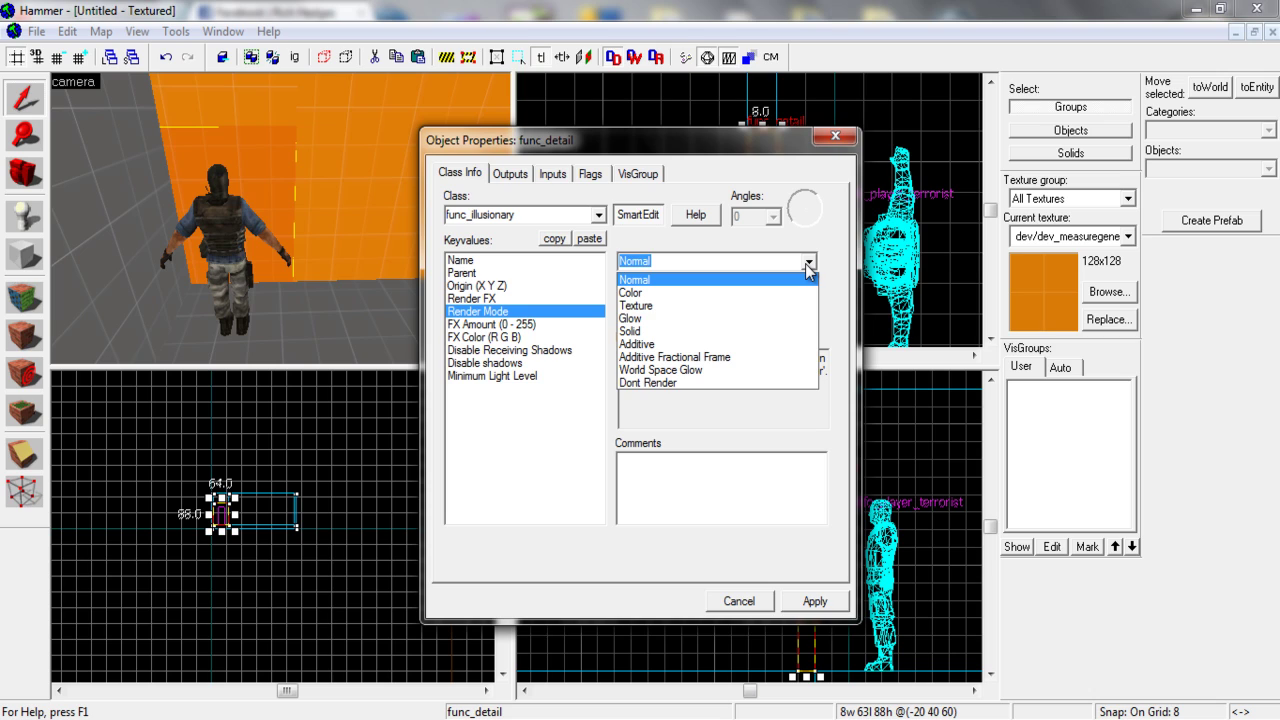
click(808, 266)
Review the func_illusionary's FX Amount, Disable Receiving Shadows, Disable shadows and Minimum Light Level keyvalues.
click(522, 325)
click(518, 352)
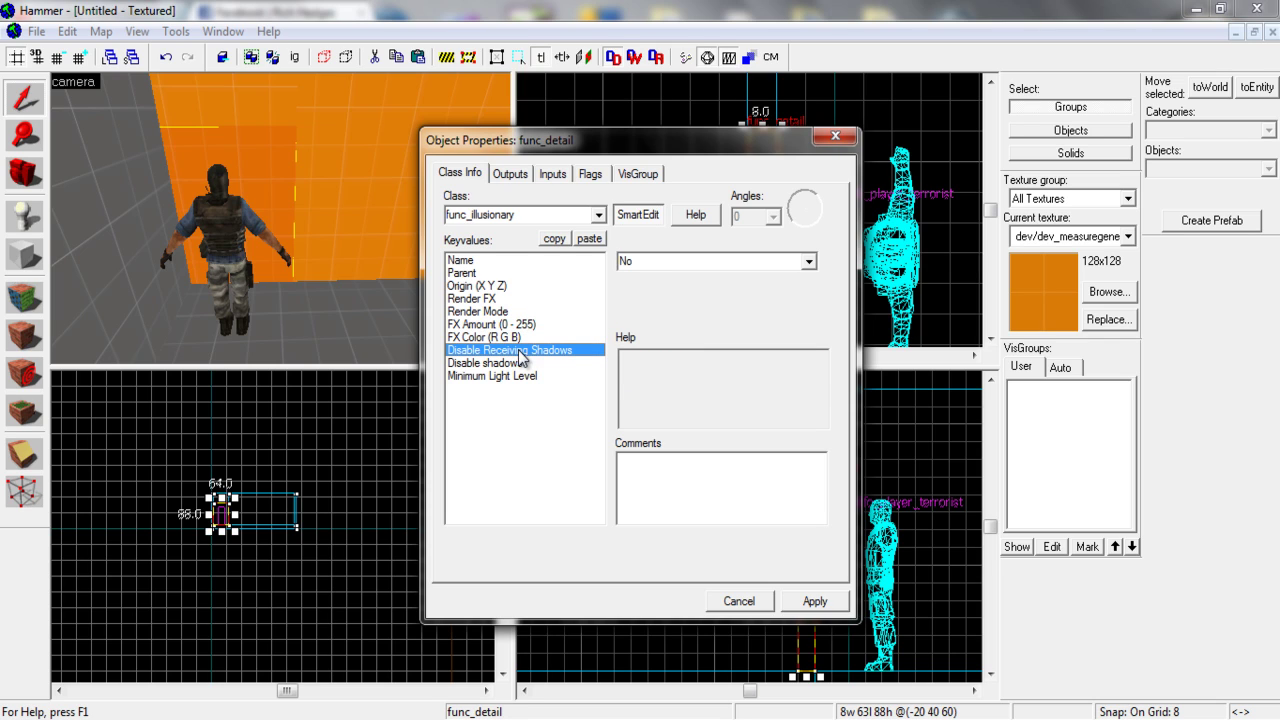
click(810, 263)
click(809, 263)
click(816, 266)
click(216, 157)
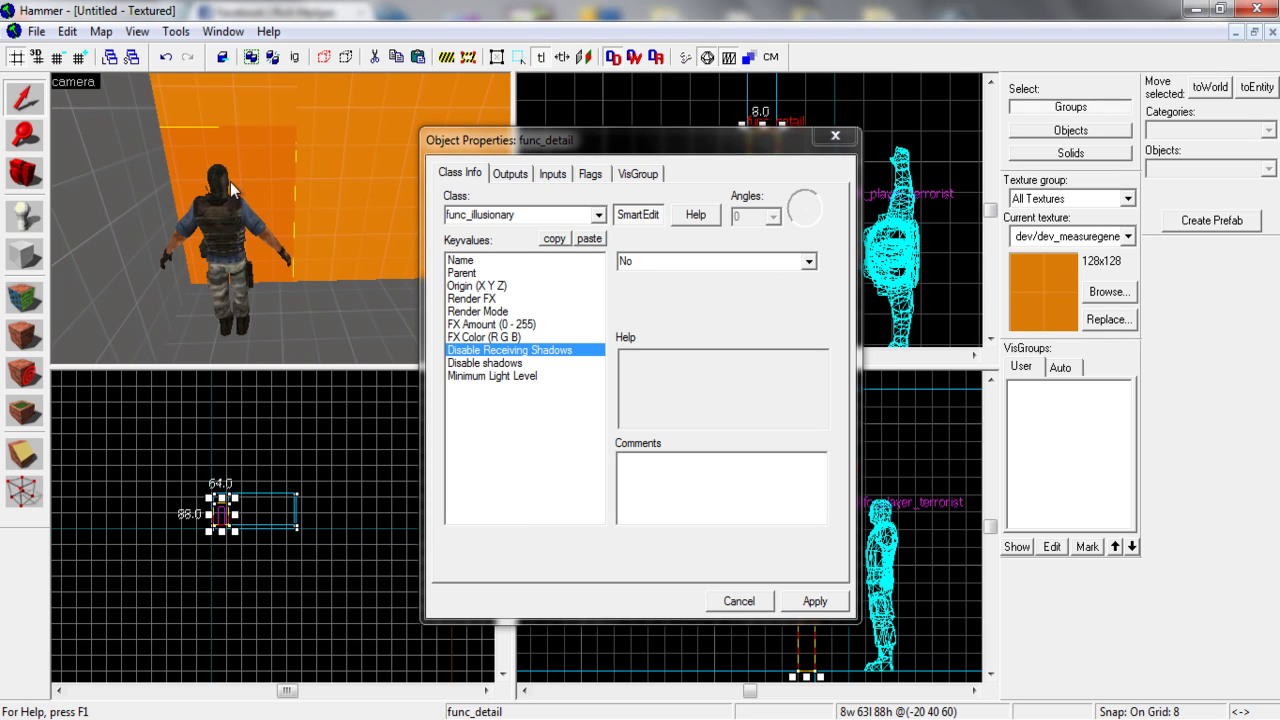
click(810, 263)
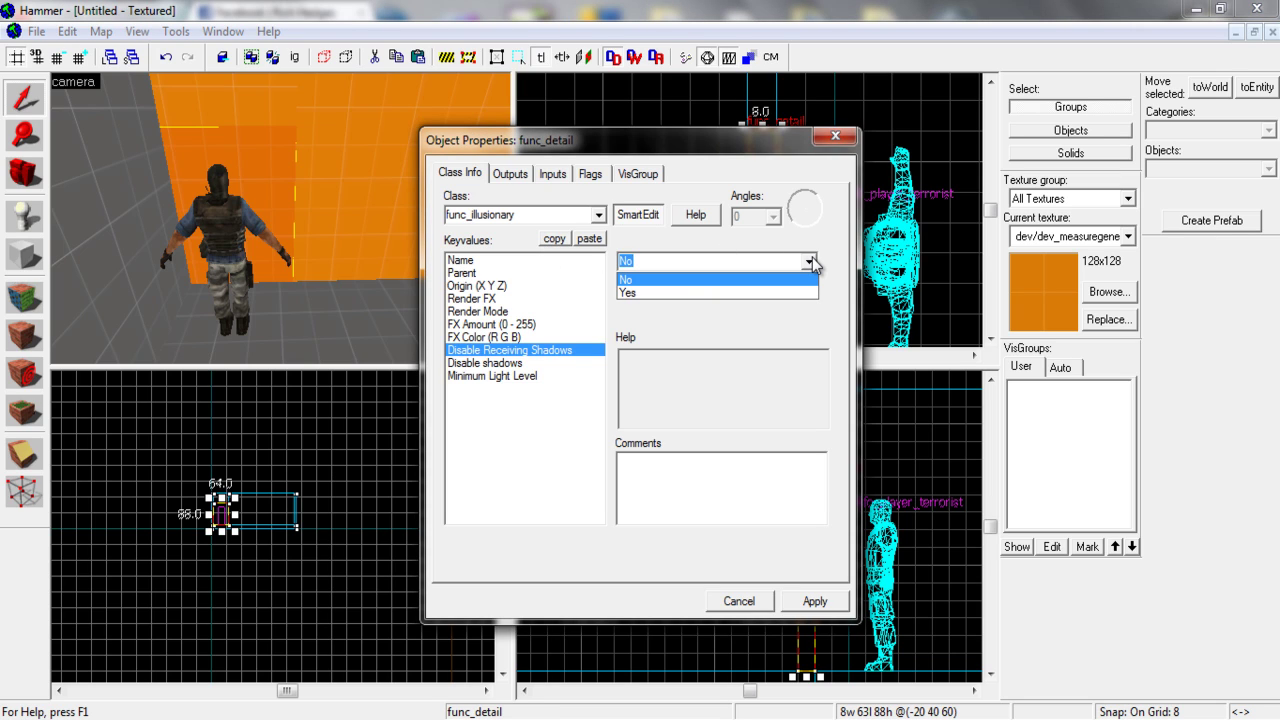
click(813, 263)
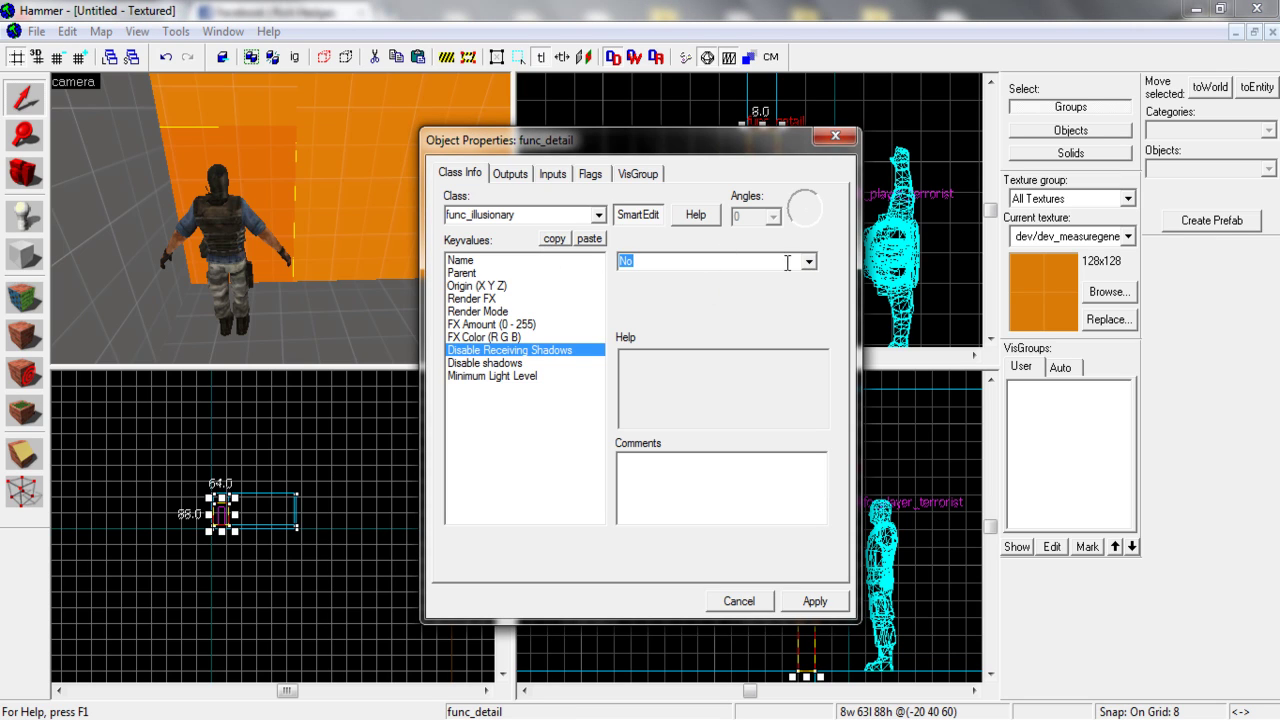
click(788, 262)
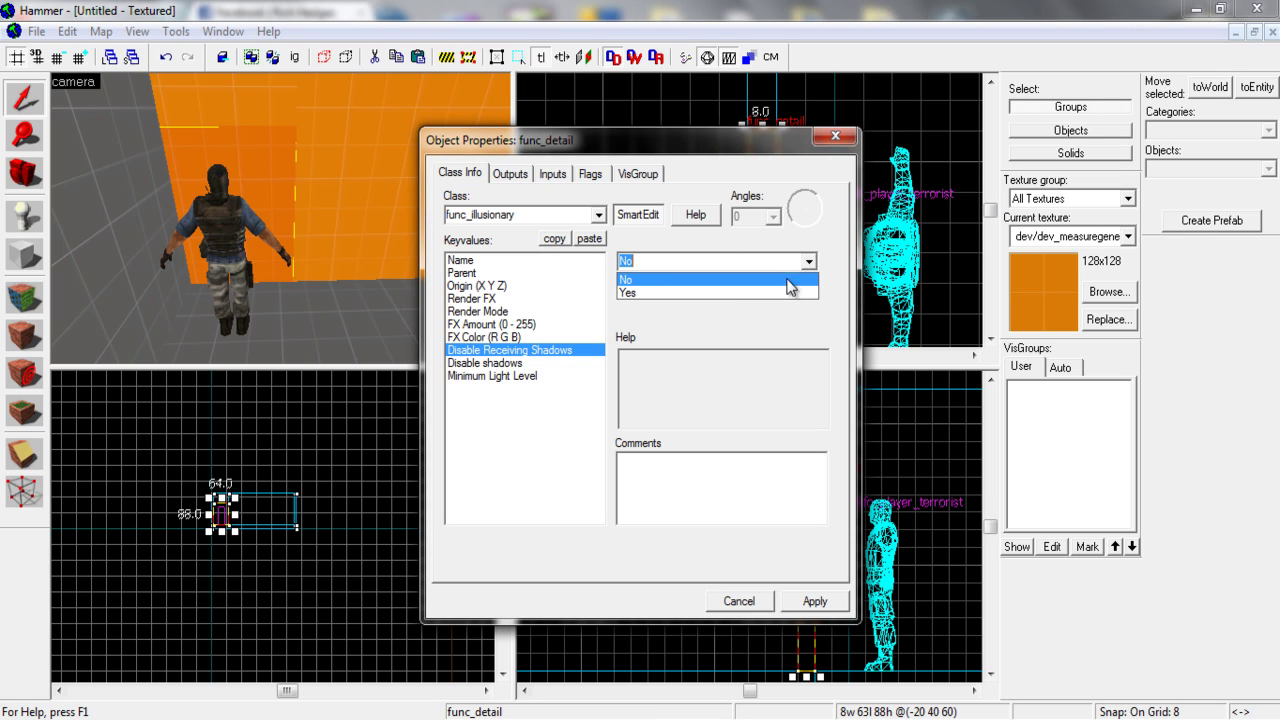
click(692, 326)
click(533, 363)
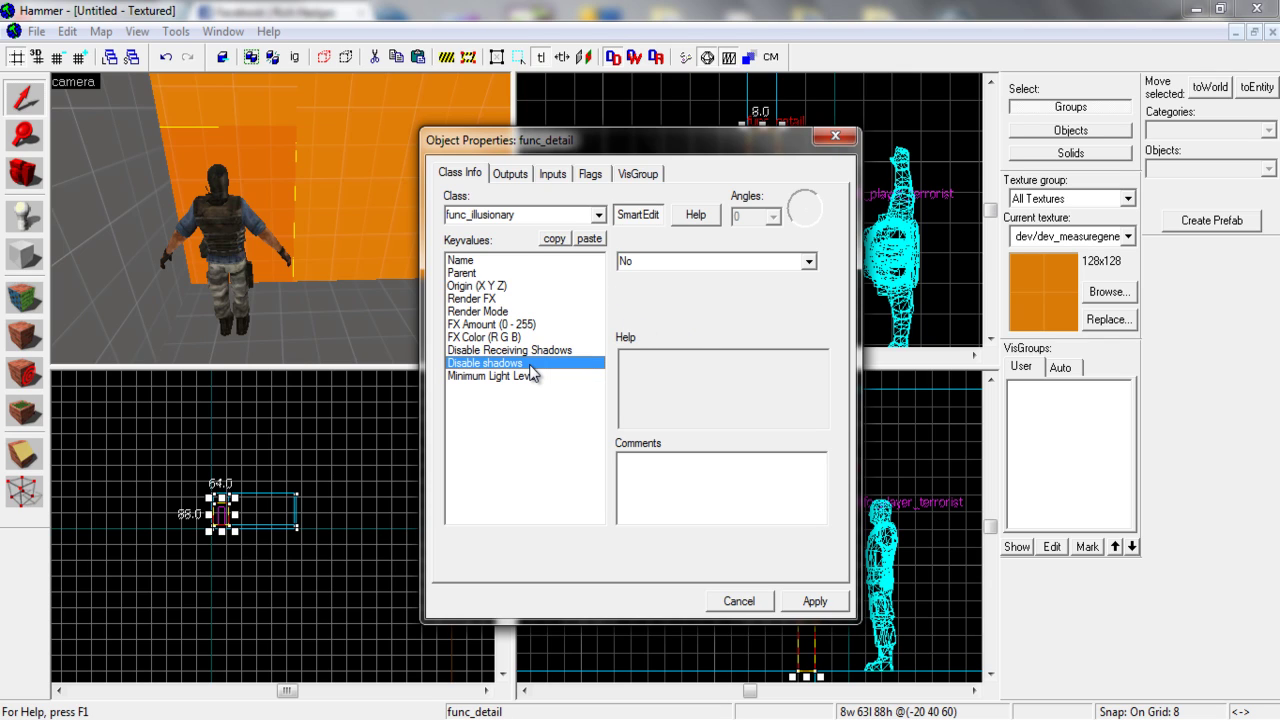
click(531, 375)
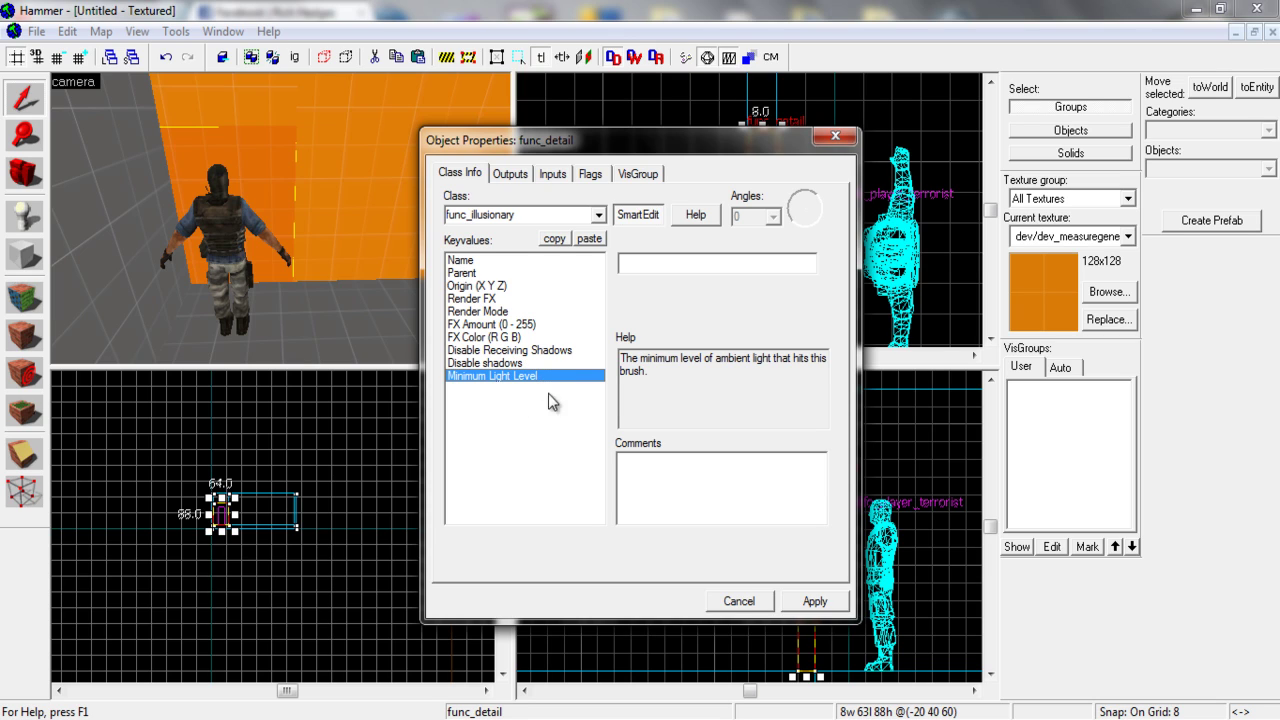
Apply the Hidden_Room name and func_illusionary class to the door segment, close its properties and clear the selection.
click(500, 261)
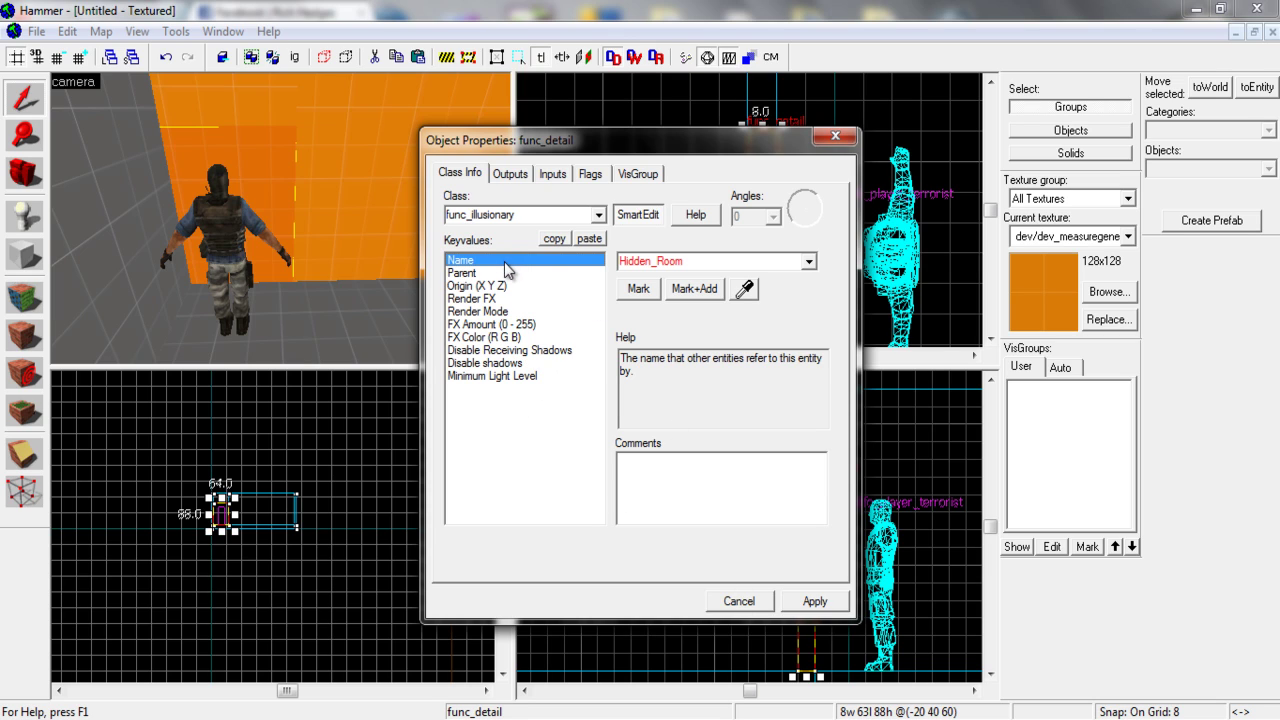
click(814, 600)
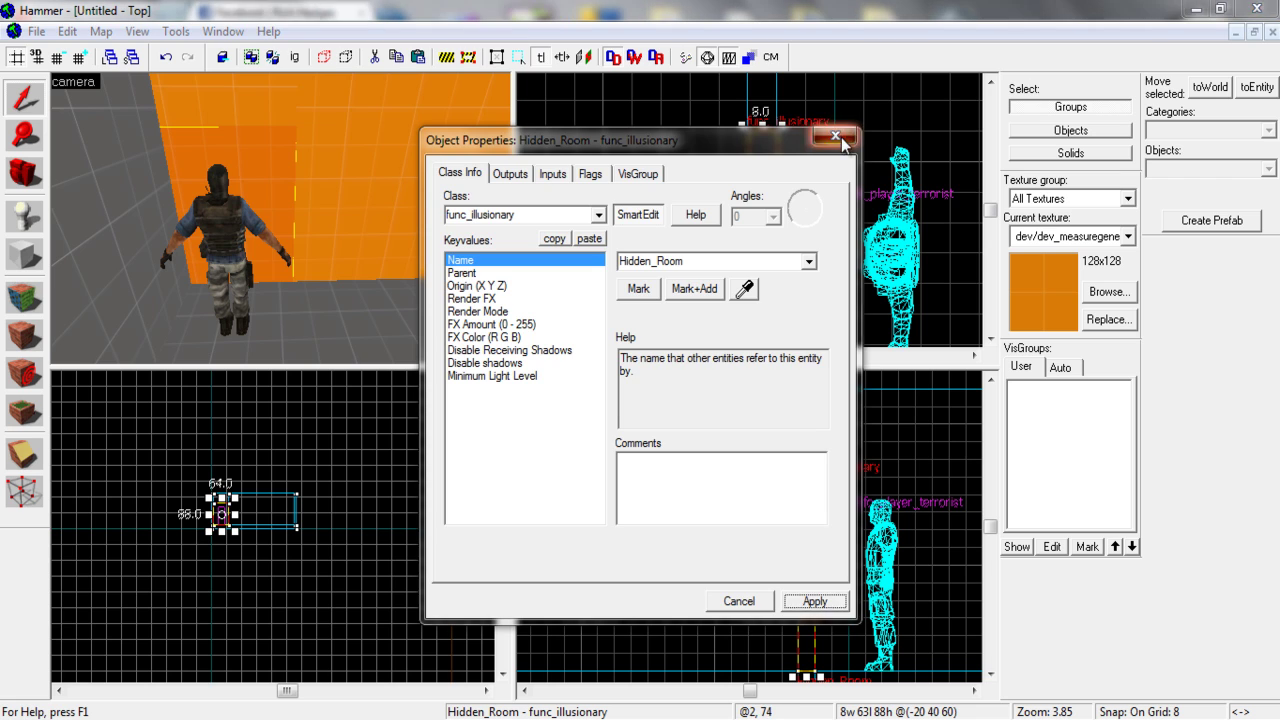
click(841, 137)
key(Escape)
Examine the orange dividing wall in the 3D view from beside the player model to the wall's far end.
key(Left)
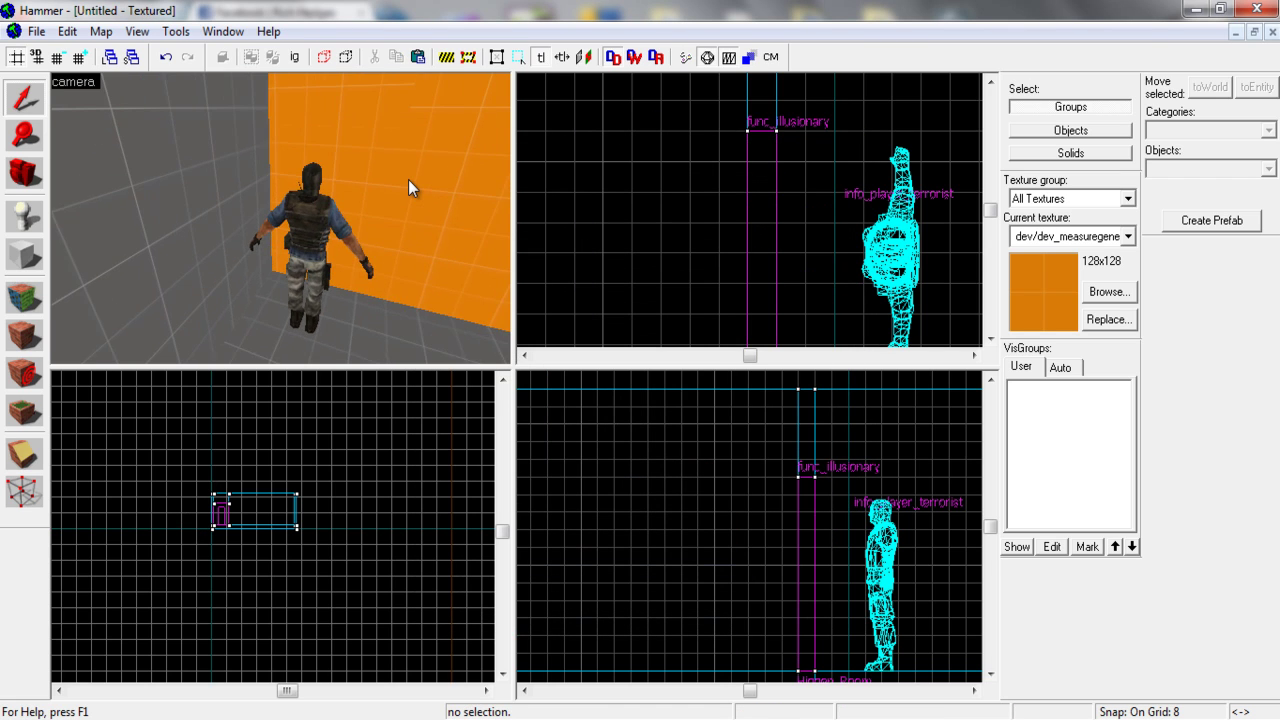
key(w)
key(d)
key(s)
key(Left)
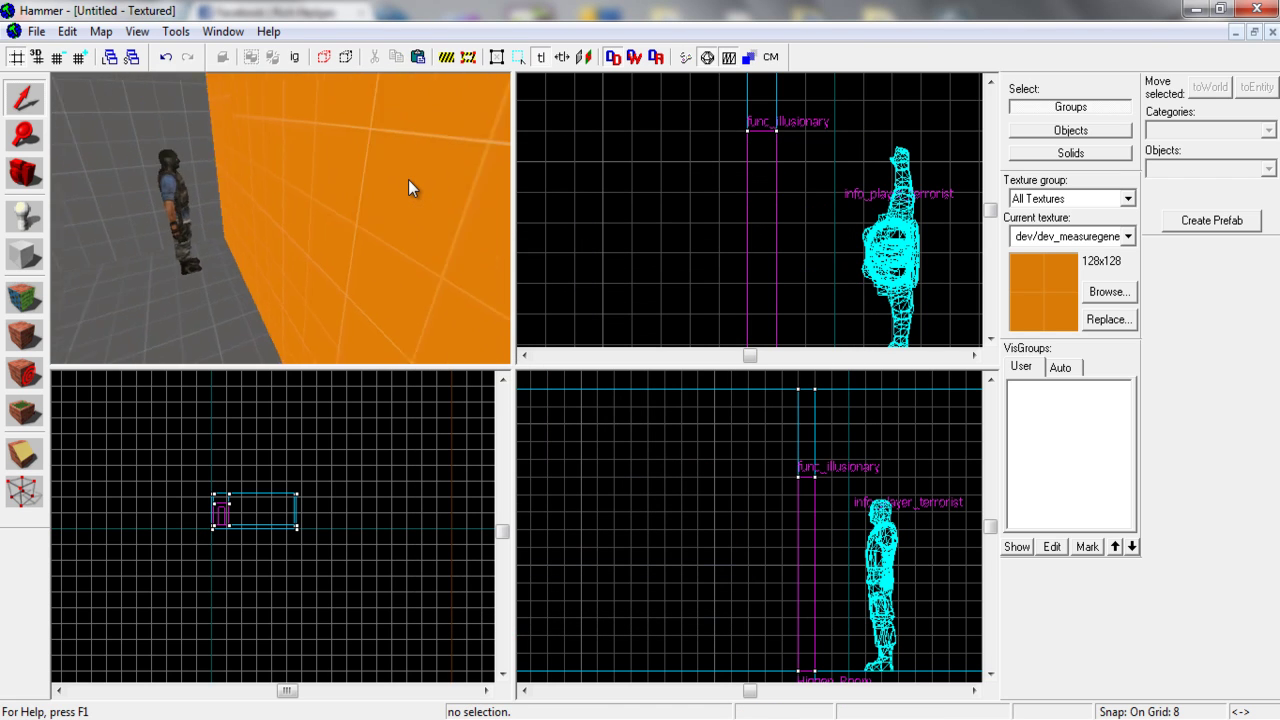
key(d)
key(Left)
key(Left)
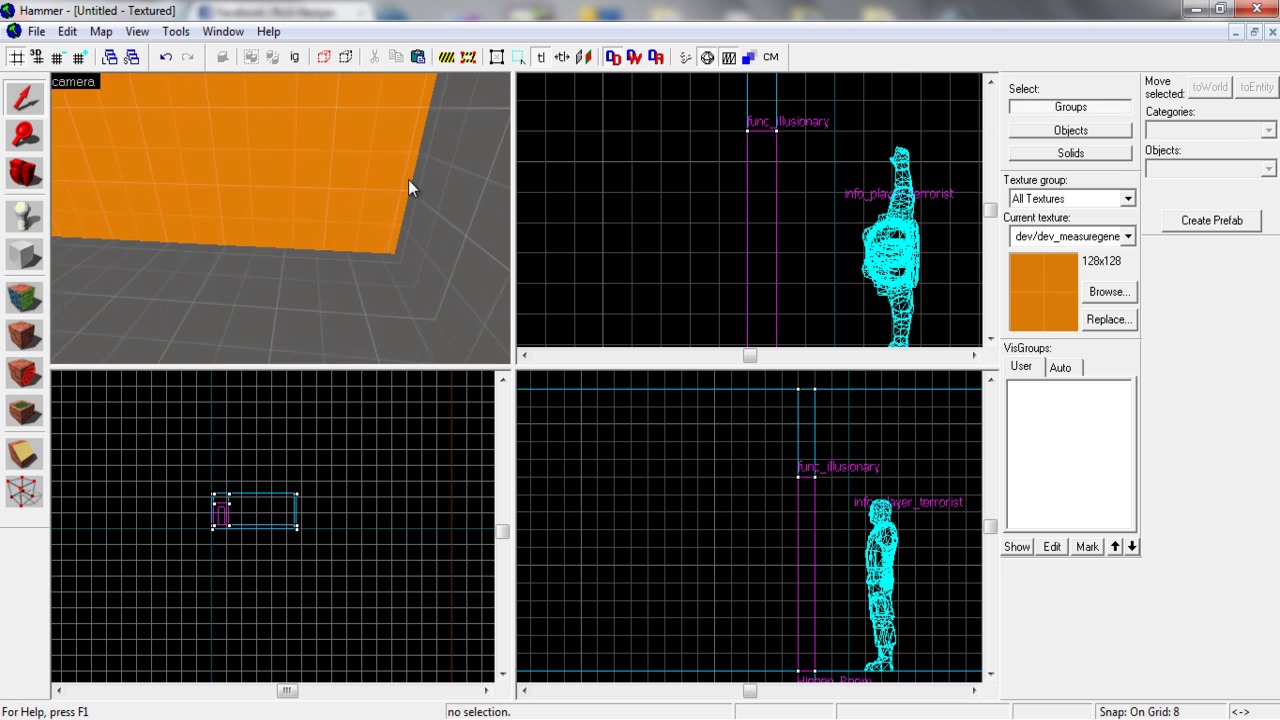
click(392, 202)
click(632, 228)
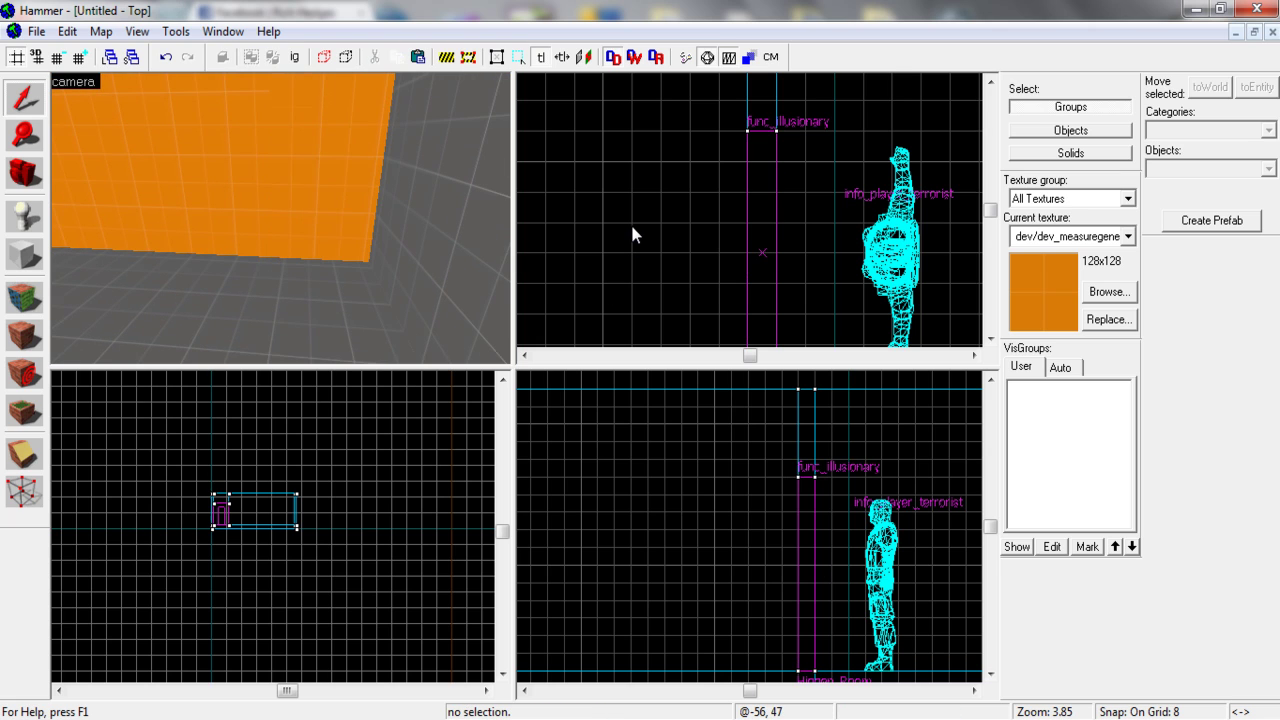